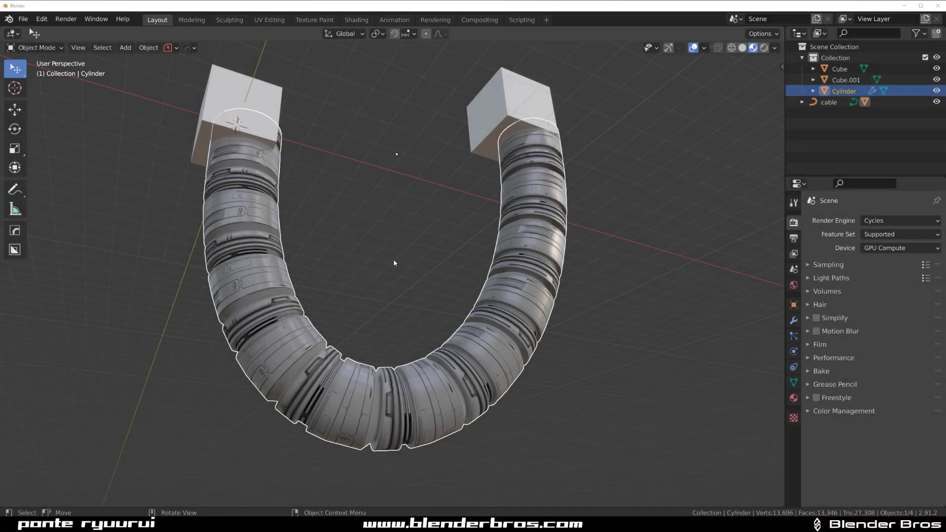
- Enable the Screencast Keys display in the 3D viewport
middle_click_drag(413, 215, 396, 257)
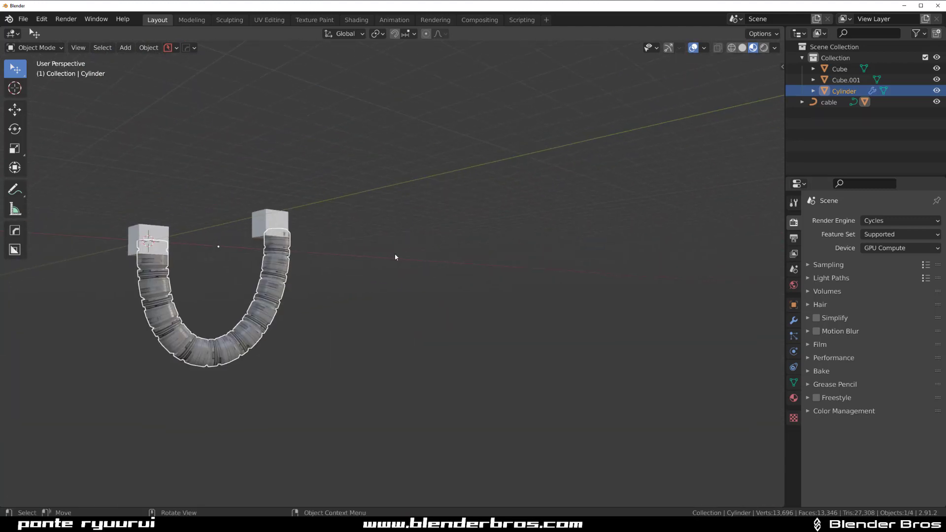
key("n")
left_click(778, 138)
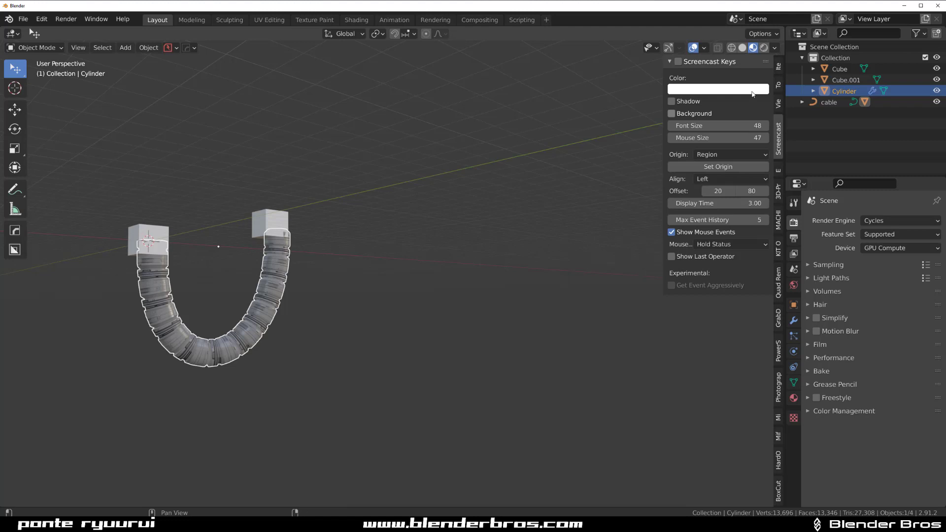
key("n")
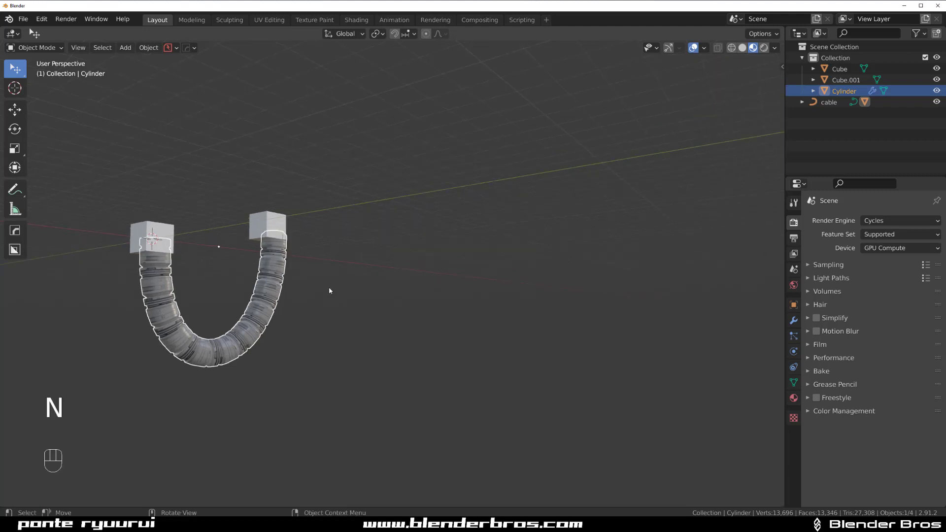
- Duplicate the two cubes together and place the copies in the empty space beside the original hose
left_click(172, 234)
left_click(267, 228, "shift")
key("shift+d")
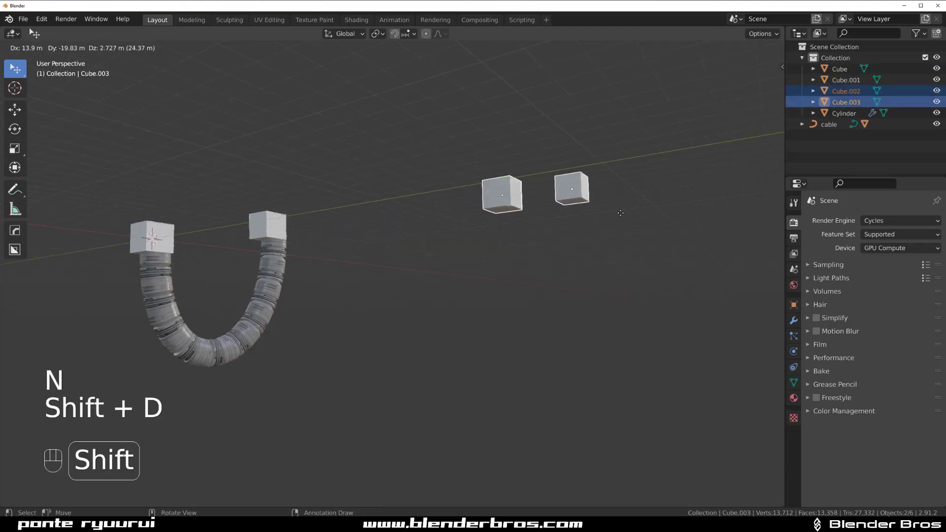
left_click(520, 230)
- Create a Cablerator cable with its end points on the undersides of the two duplicated cubes
scroll(519, 230, "up", 2)
middle_click_drag(519, 230, 344, 337, "shift")
middle_click_drag(344, 337, 342, 294)
key("shift+alt+c")
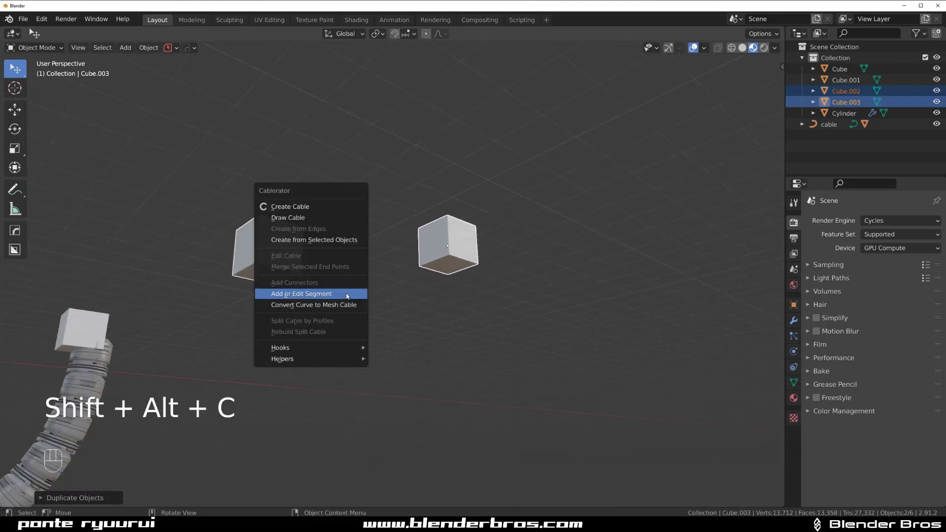
left_click(326, 206)
middle_click_drag(325, 220, 345, 248)
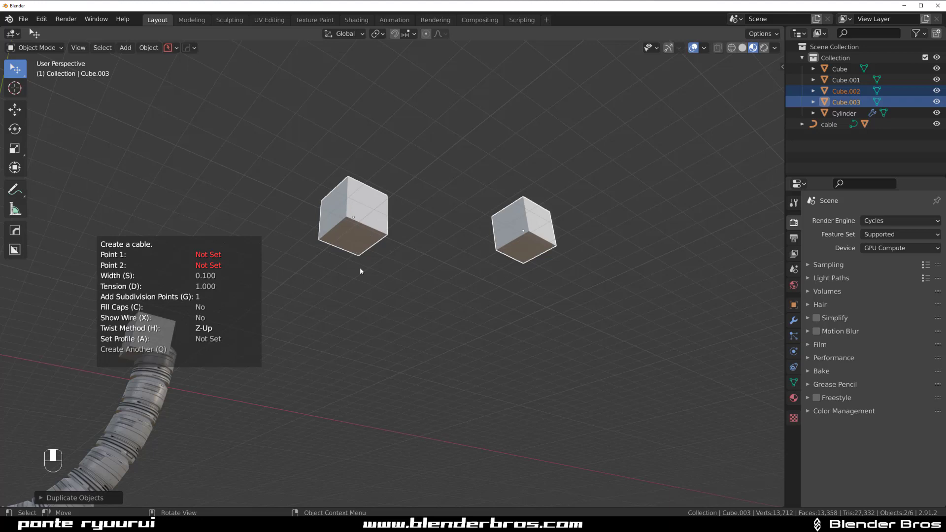
left_click(524, 250)
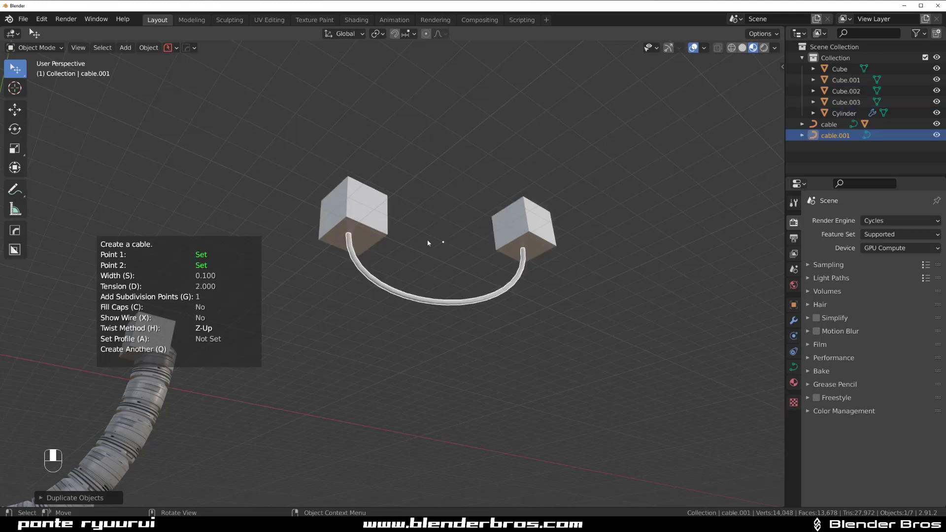
- Set the cable's width to about 0.243 and its tension to about 4.17, and finish the cable
middle_click_drag(428, 244, 471, 232)
key("s")
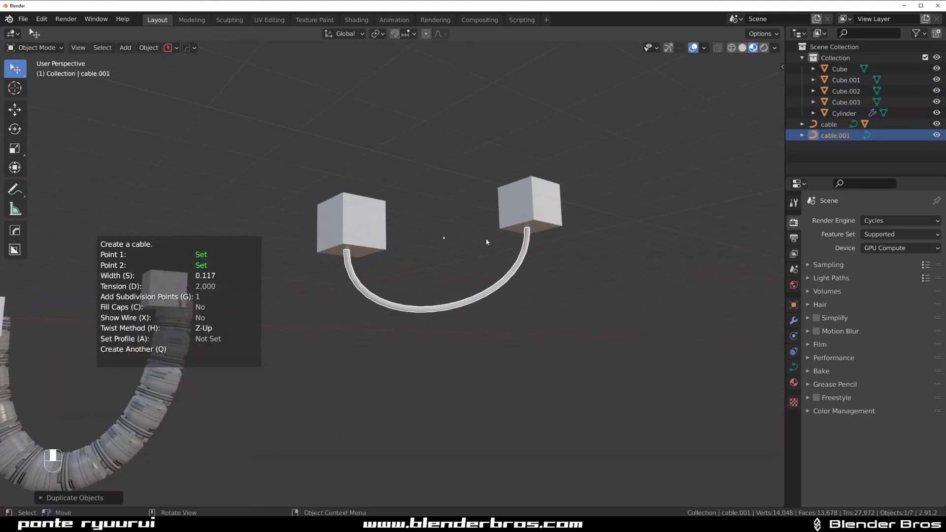
key("shift")
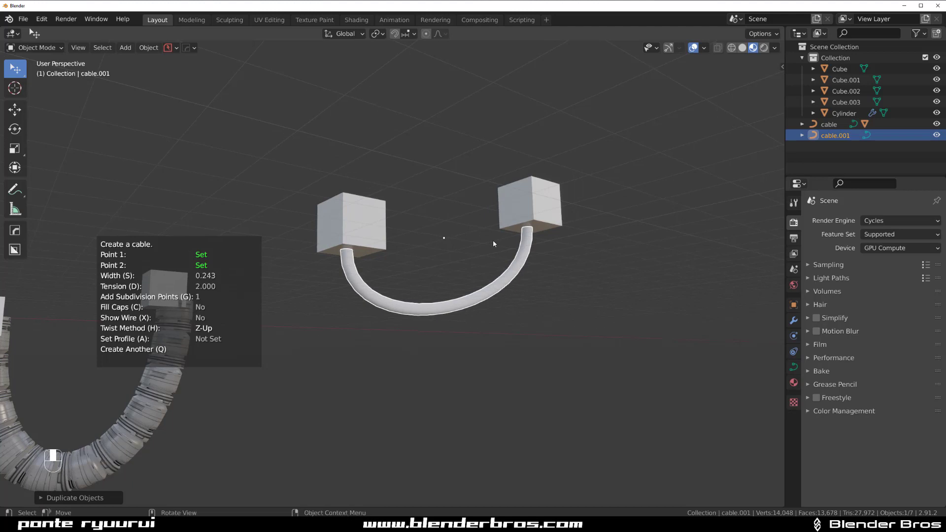
key("d")
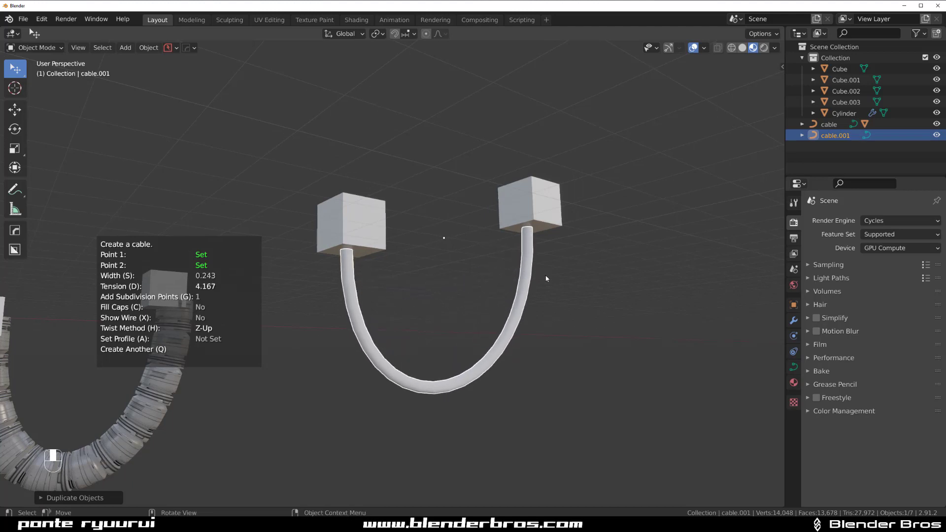
left_click(385, 295)
- Add a mesh cylinder to the scene
middle_click_drag(424, 279, 381, 286)
key("shift+a")
mouse_move(390, 289)
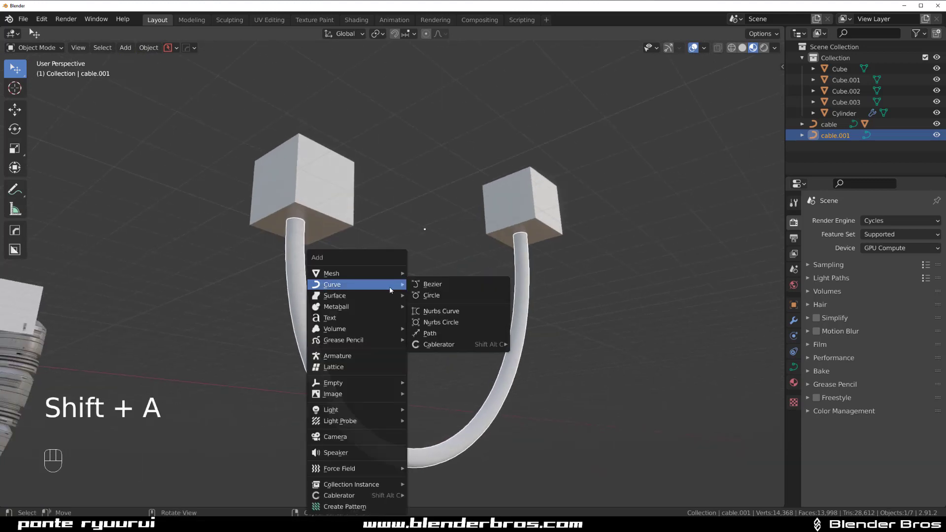
mouse_move(375, 328)
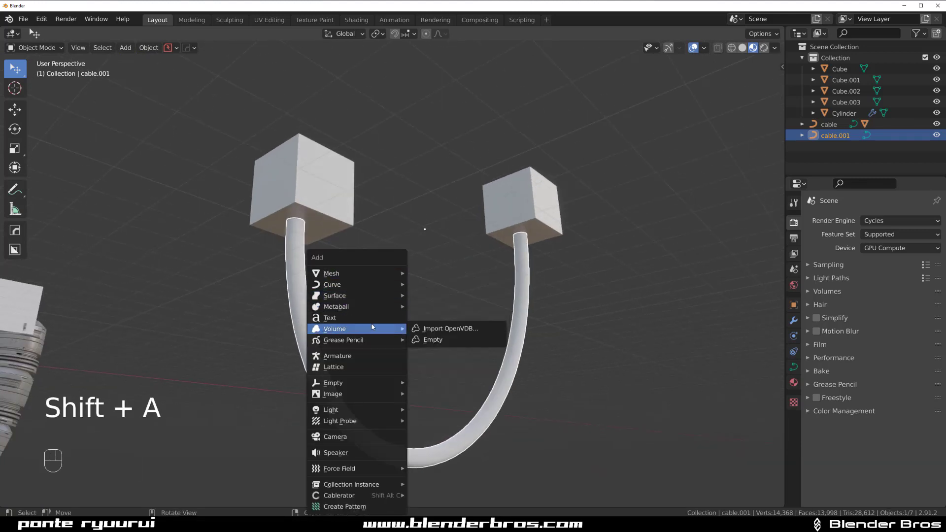
mouse_move(374, 273)
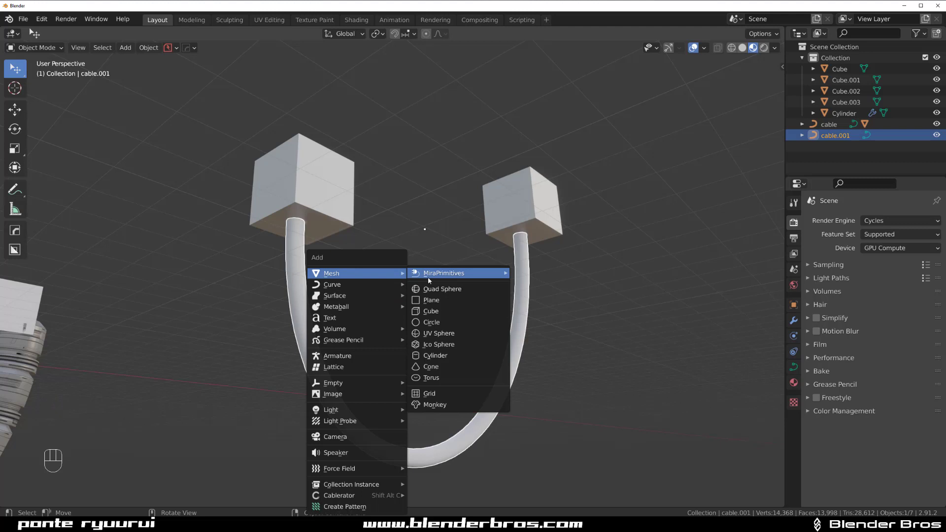
left_click(450, 355)
- Move the cylinder into the gap between the duplicated cubes, shrink it to a small segment and apply its scale
scroll(389, 288, "up", 2)
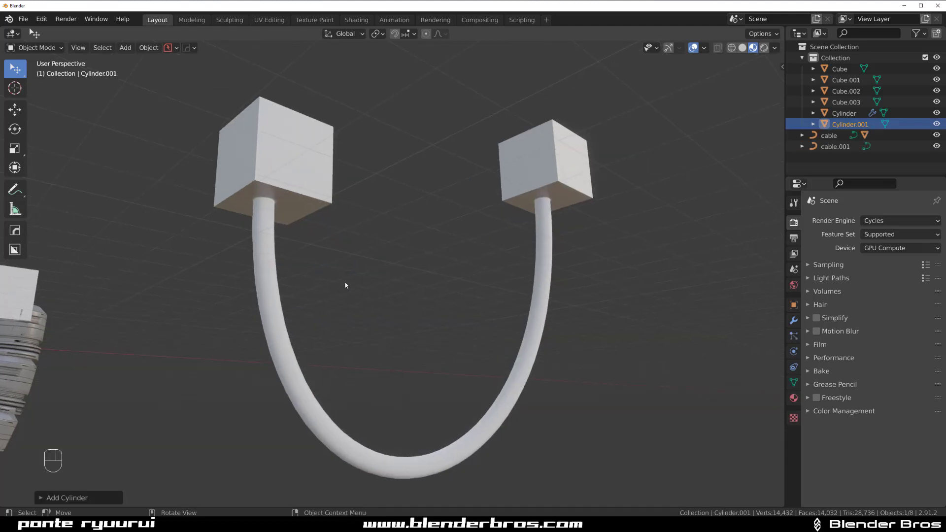
key("g")
left_click(409, 253)
key("s")
left_click(427, 267)
scroll(316, 254, "up", 4)
middle_click_drag(427, 267, 308, 266, "shift")
middle_click_drag(238, 295, 372, 284)
key("ctrl+a")
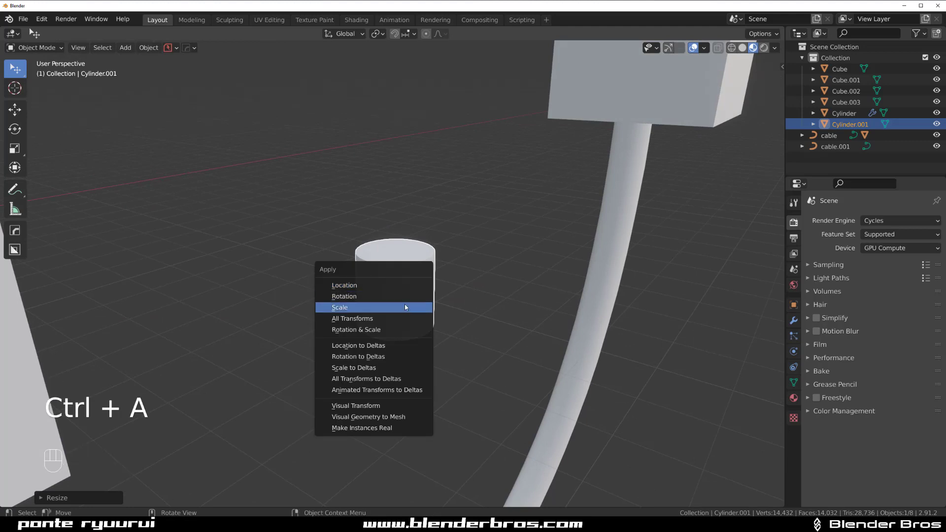
left_click(404, 311)
- Bevel the rim of the cylinder's top face into a wide single-segment chamfer
key("Tab")
left_click(688, 259)
left_click(398, 252)
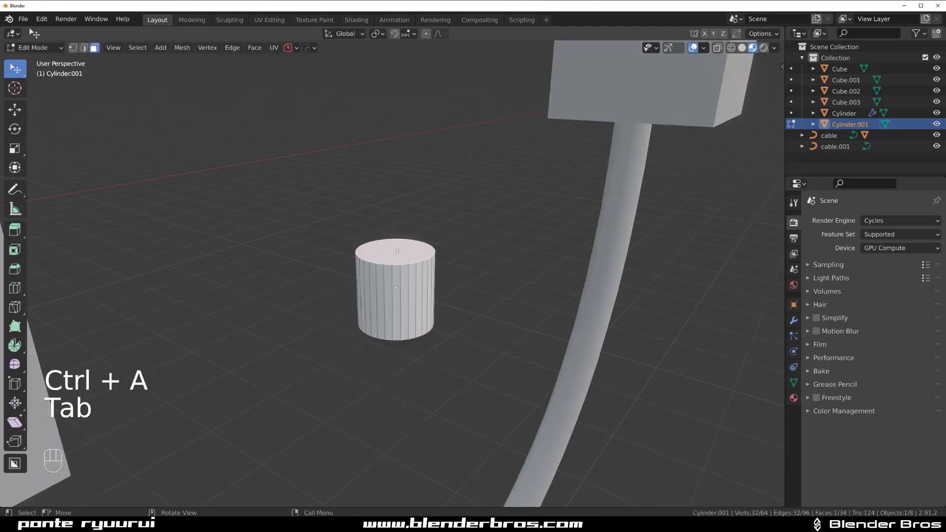
key("ctrl+b")
left_click(440, 332)
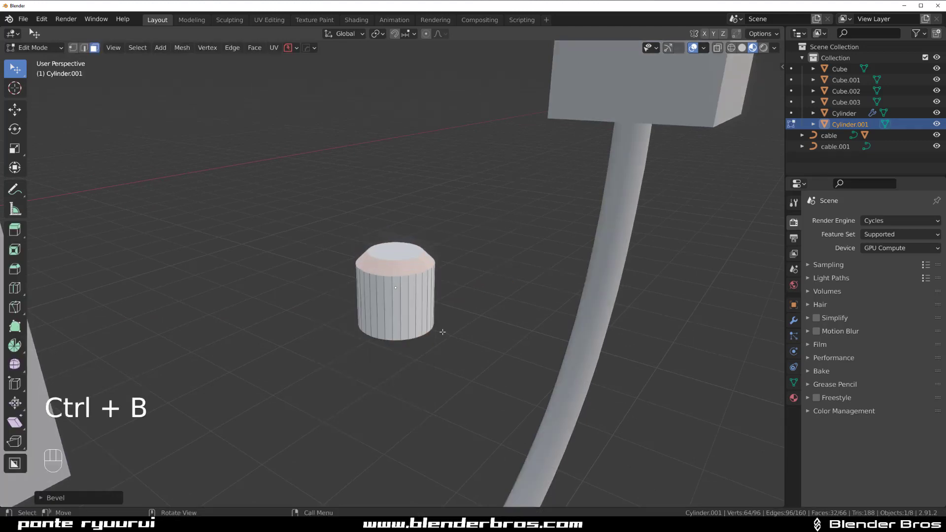
- Add an edge loop around the cylinder near its base and bevel it into a narrow band of faces
middle_click_drag(439, 331, 390, 233)
key("Tab")
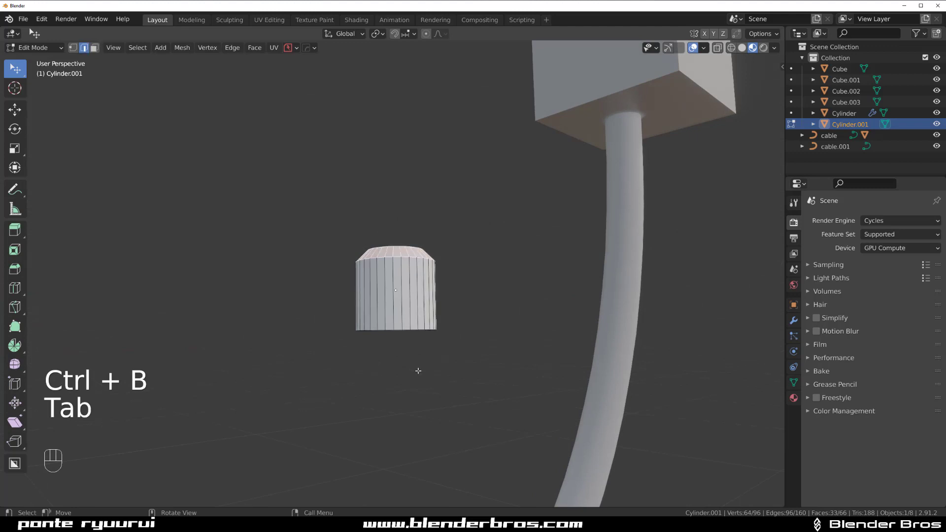
key("ctrl+r")
left_click(400, 315)
left_click(477, 330)
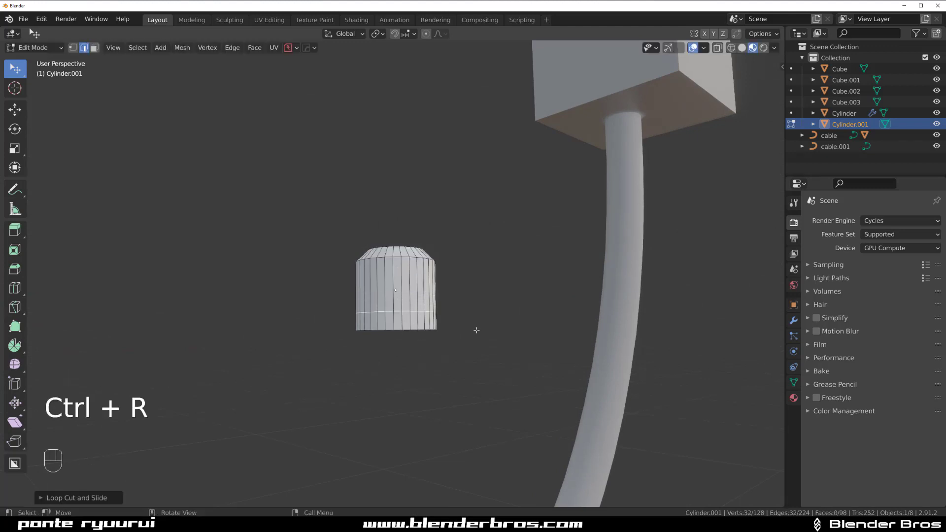
key("ctrl+b")
left_click(415, 318)
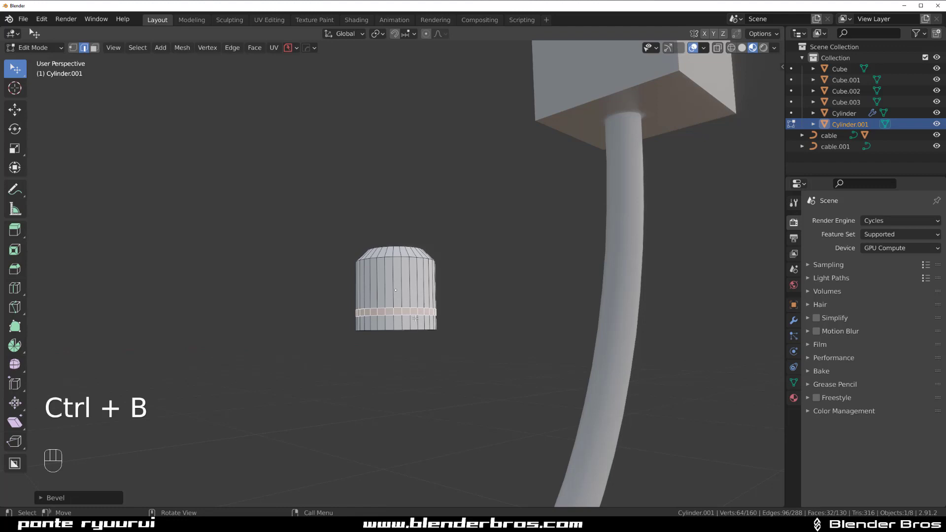
- Sink the narrow band near the base into a groove with the HOps EM_Macro Panel Face option
scroll(446, 300, "up", 2)
middle_click_drag(447, 299, 446, 279, "shift")
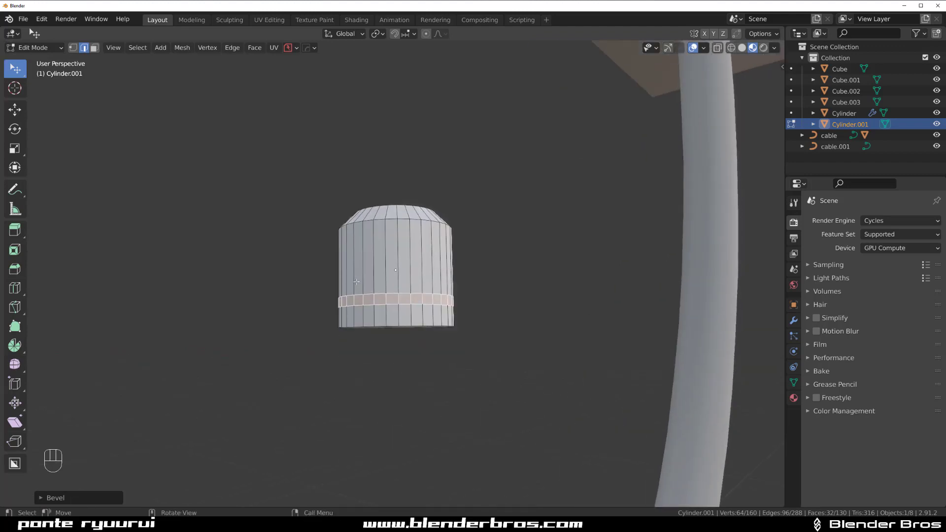
key("q")
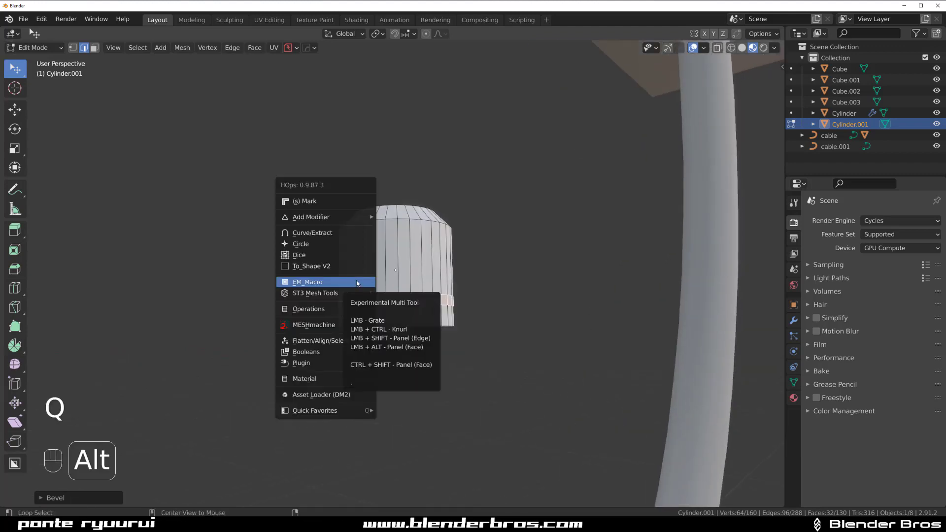
left_click(358, 283, "alt")
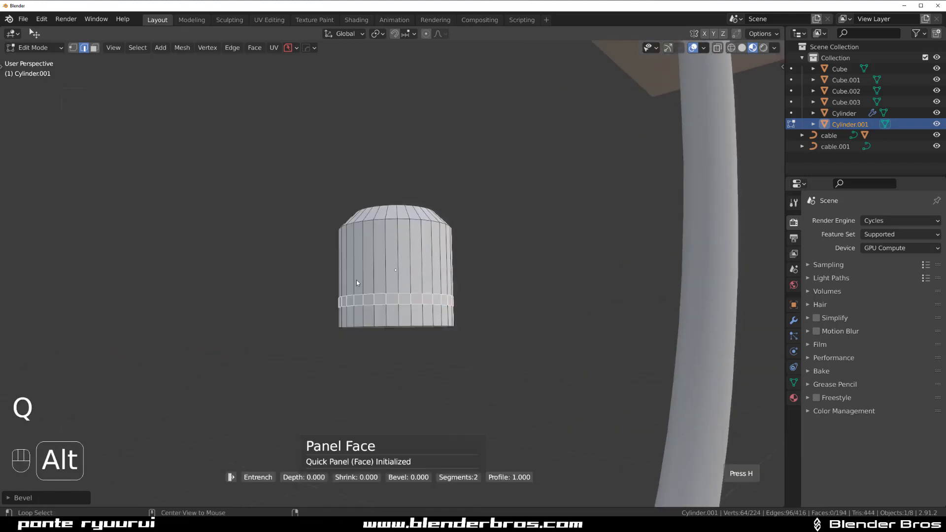
left_click(322, 286)
key("Tab")
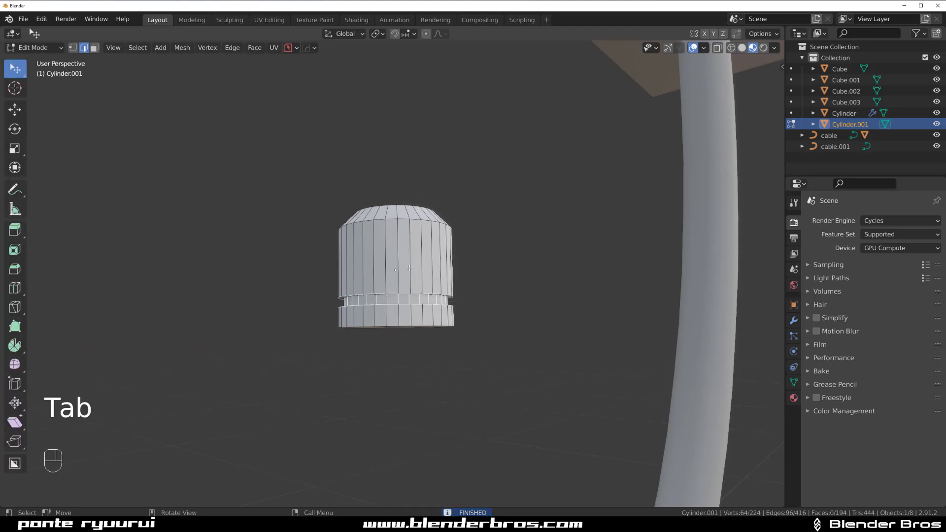
- Add an edge loop around the middle of the cylinder's upper section and bevel it into a narrow band
key("ctrl+r")
left_click(399, 257)
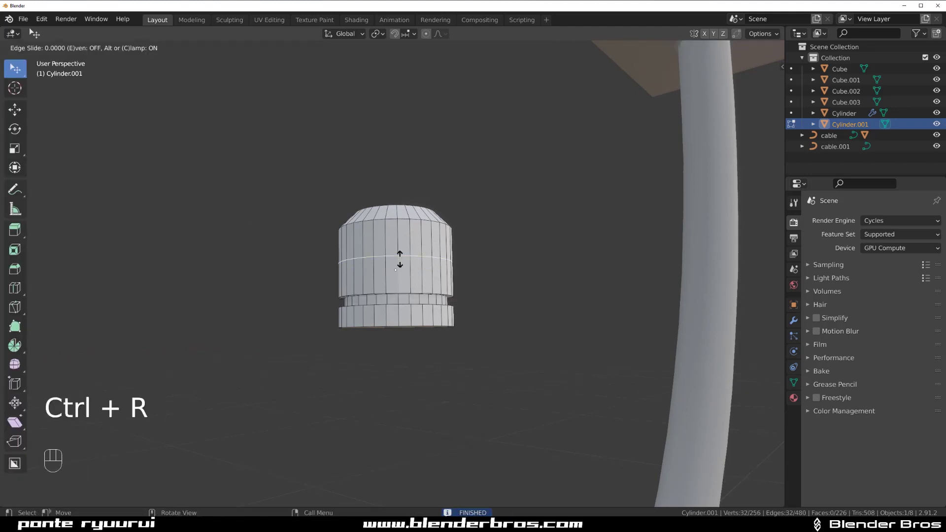
left_click(473, 259)
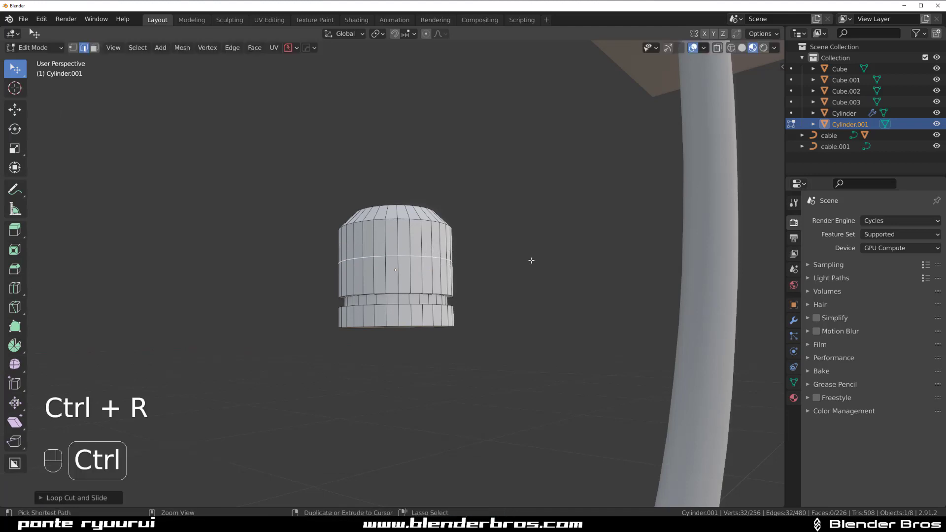
key("ctrl+b")
left_click(579, 261)
key("e")
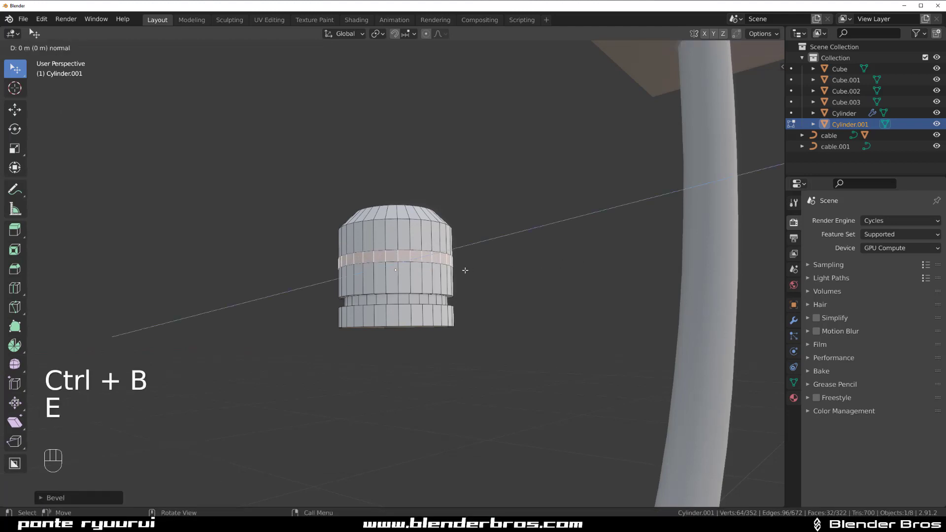
right_click(465, 270)
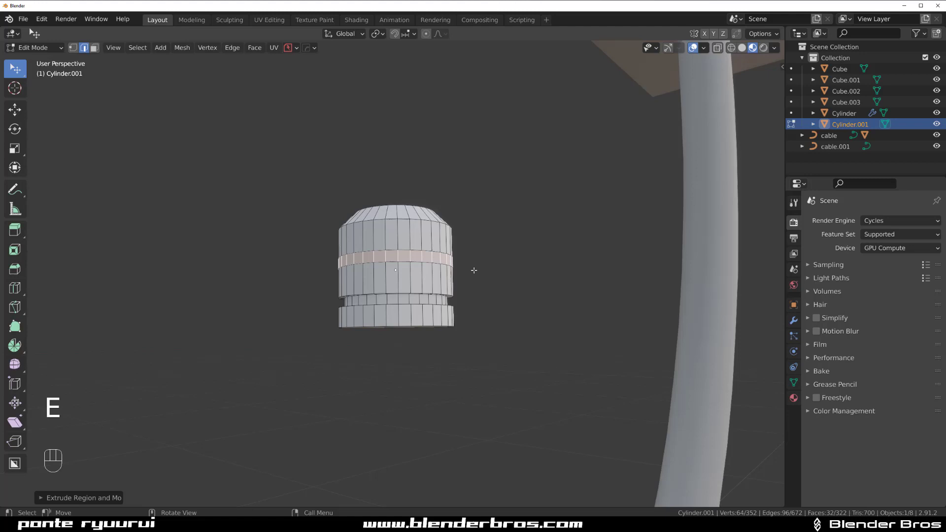
key("alt+s")
right_click(474, 305)
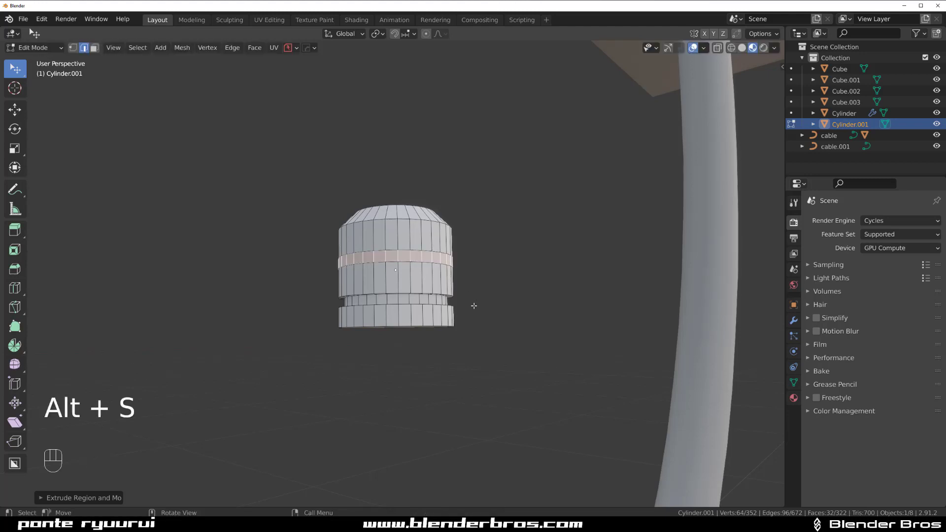
key("ctrl+z")
- Add a HOps bevel with a 30° angle to the whole cylinder in Object Mode
key("Tab")
scroll(372, 352, "down", 5)
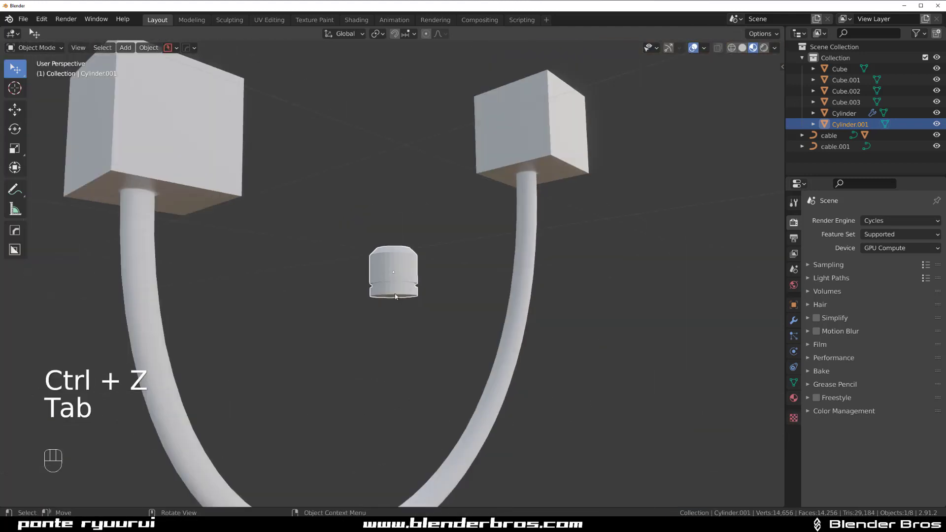
scroll(396, 297, "up", 2)
key("q")
left_click(394, 298)
scroll(394, 299, "down", 4)
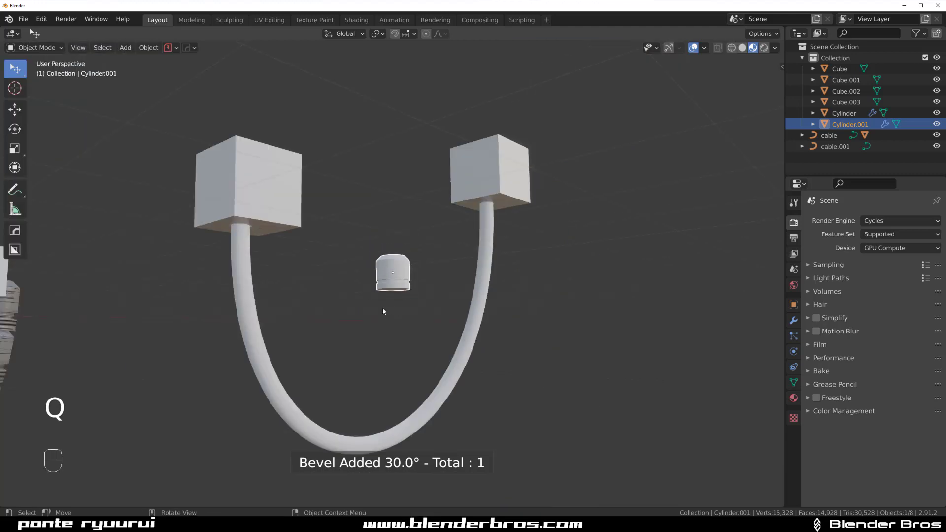
- Inset the cylinder's bottom face and extrude the inner face upward into the body to form a round recess
middle_click_drag(383, 311, 494, 306)
scroll(495, 306, "up", 2)
key("Tab")
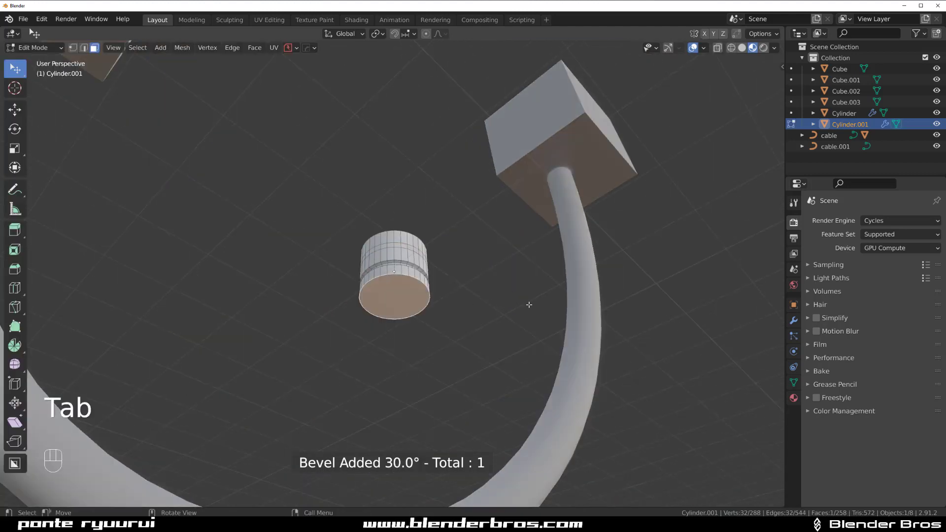
key("i")
left_click(517, 298)
key("e")
left_click(433, 137)
key("Tab")
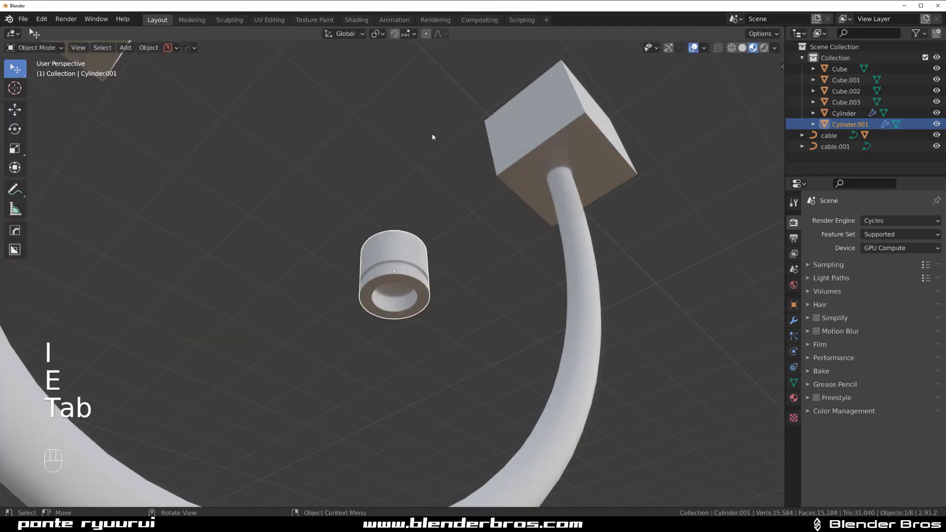
- Add the detailed cylinder to the plain cable between the cubes as a Cablerator segment
scroll(377, 263, "down", 6)
middle_click_drag(432, 137, 388, 281)
scroll(384, 277, "up", 3)
left_click(321, 270, "shift")
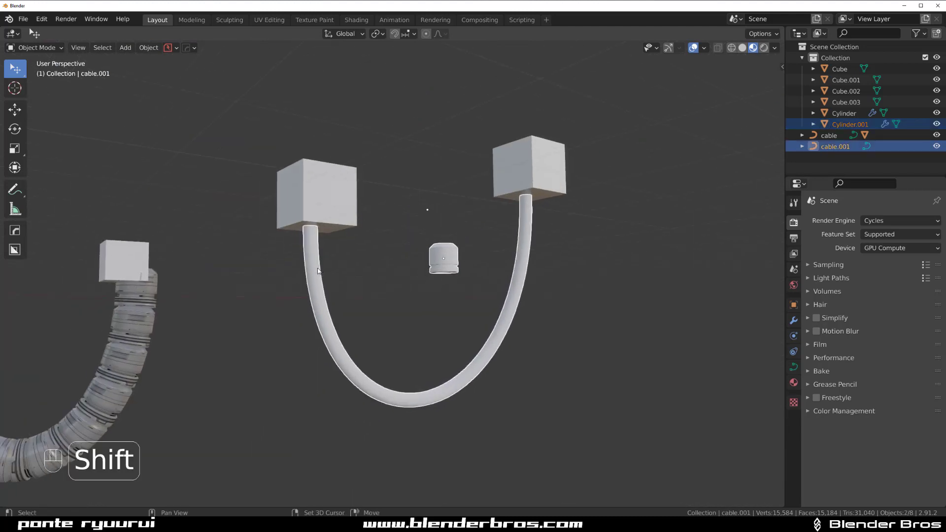
key("shift+alt+c")
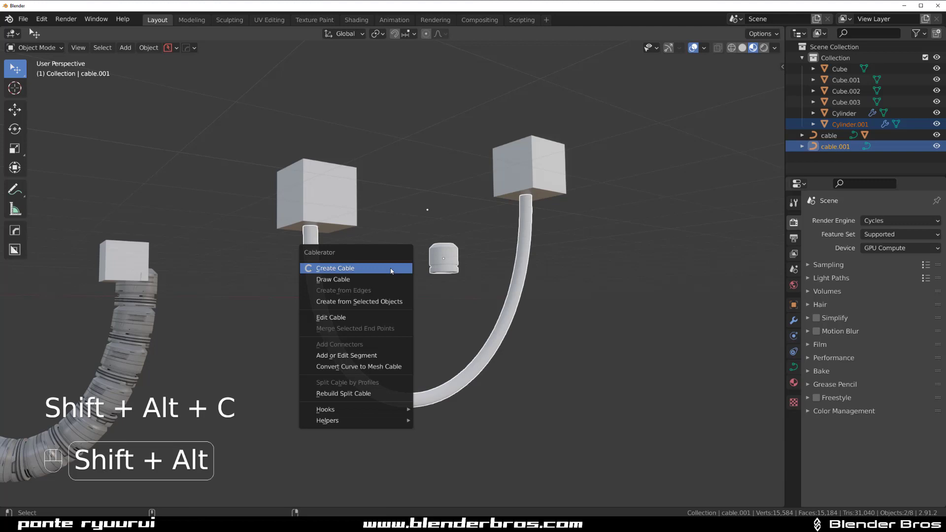
left_click(371, 356)
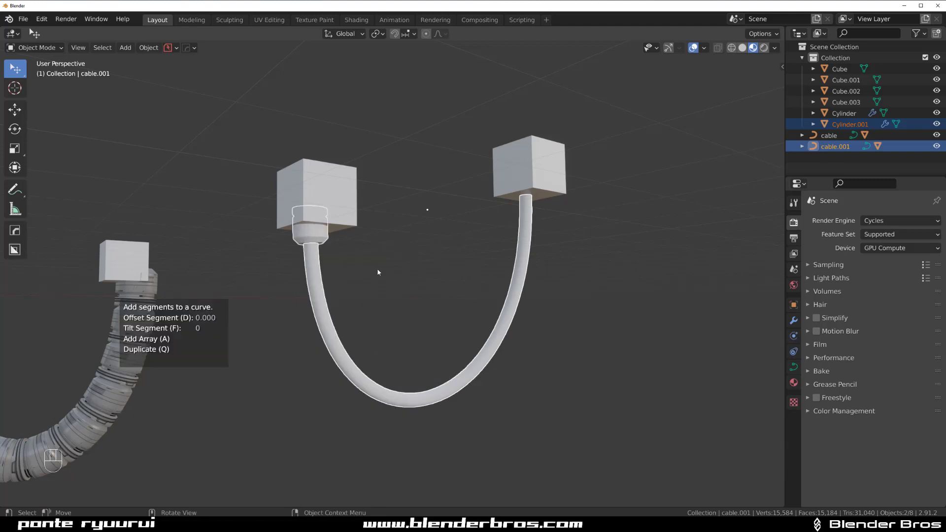
- Add an array to the cable segment and set its count to 16 to cover the whole cable
middle_click_drag(365, 266, 384, 238, "shift")
scroll(386, 237, "up", 1)
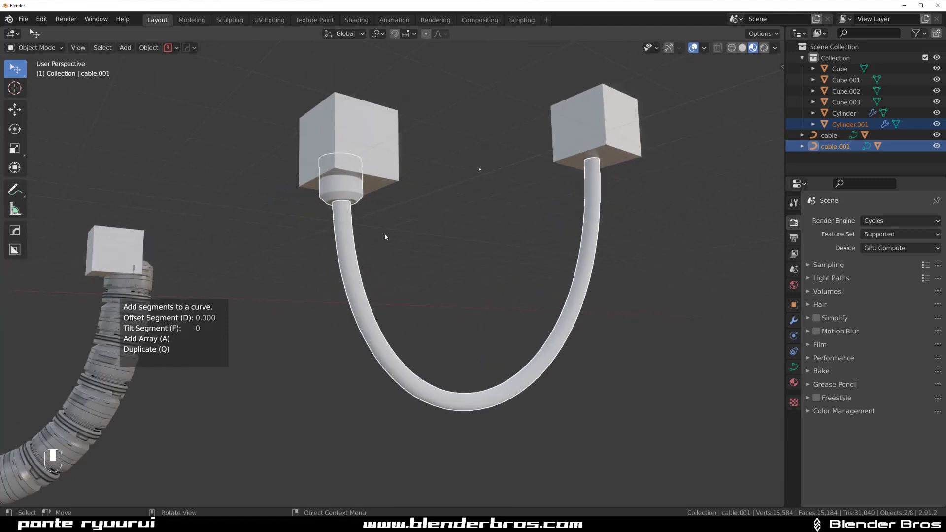
key("a")
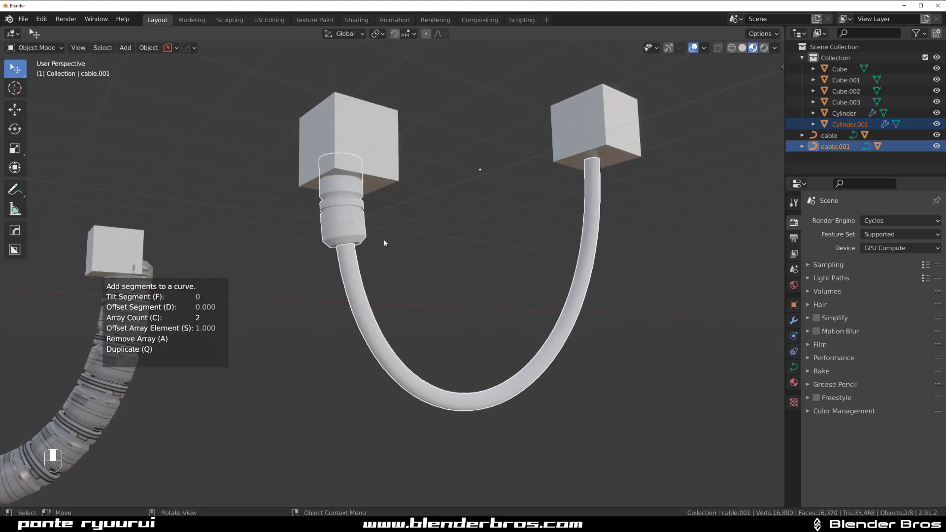
key("c")
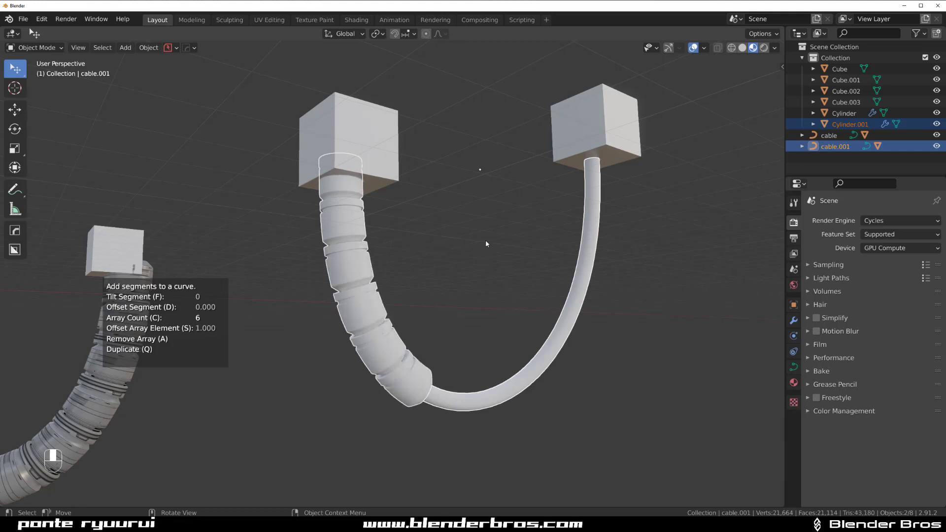
mouse_move(700, 235)
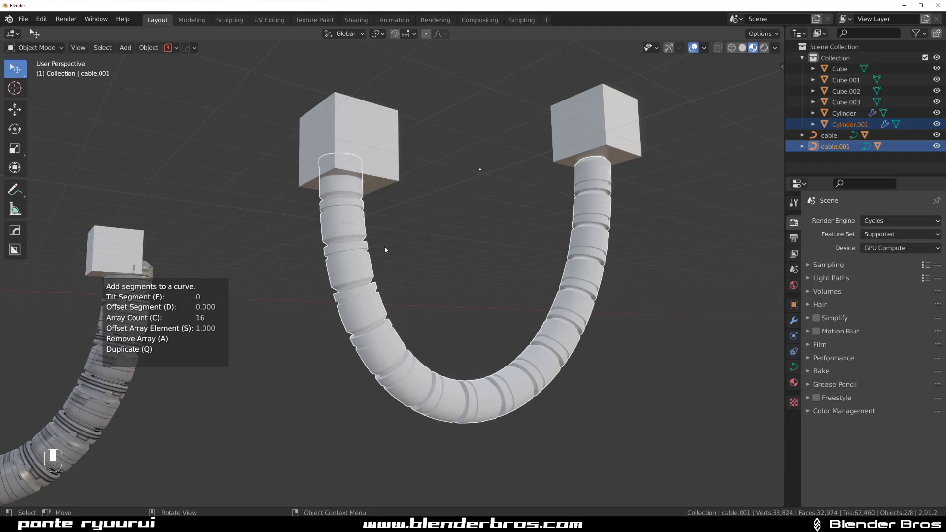
left_click(348, 179)
- In Edit Mode on the segment cylinder, select the face loops directly below and above the groove
left_click(348, 194)
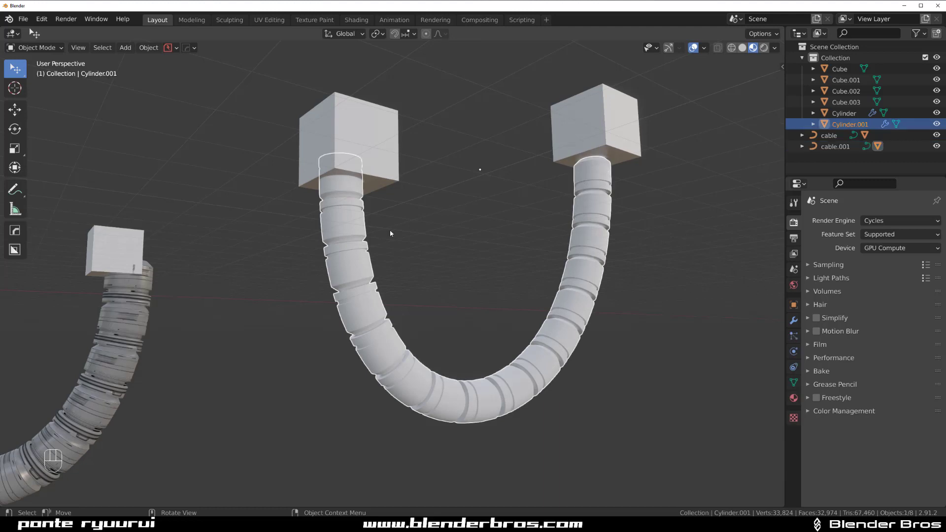
key("Tab")
middle_click_drag(496, 98, 412, 266, "shift")
scroll(411, 266, "down", 4)
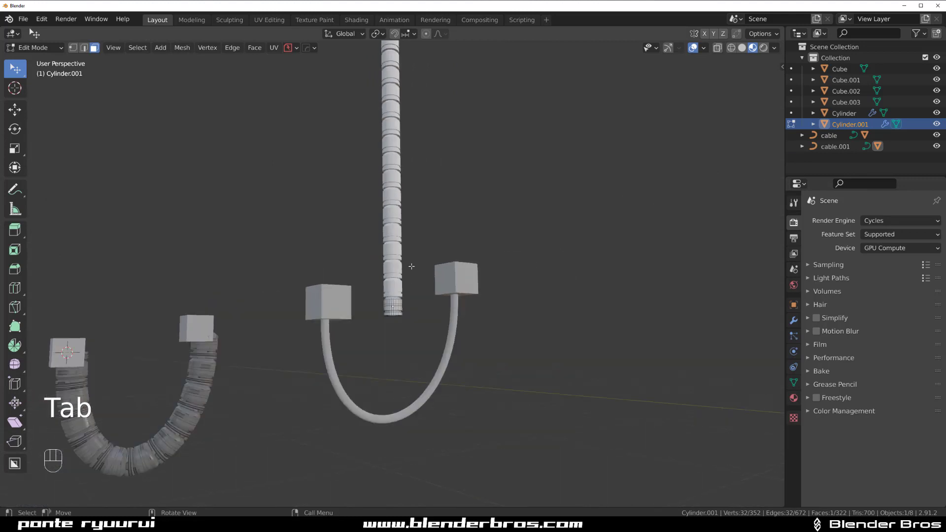
scroll(369, 285, "up", 7)
middle_click_drag(395, 387, 397, 258, "shift")
scroll(397, 258, "up", 5)
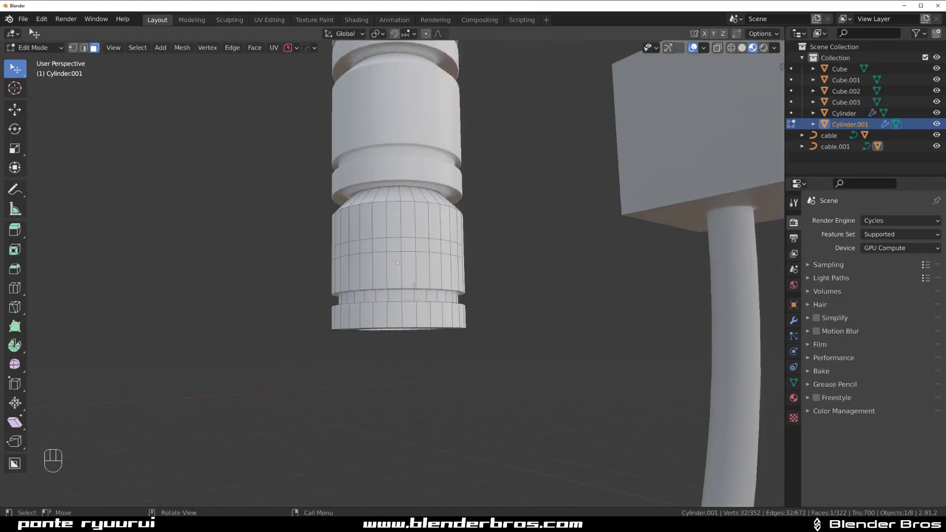
key("Tab")
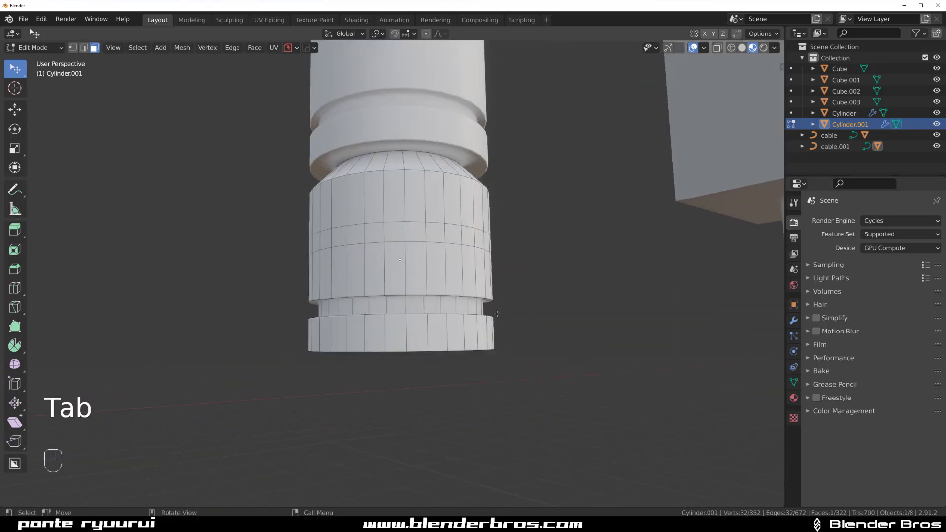
left_click(411, 342, "alt")
left_click(413, 267, "alt+shift")
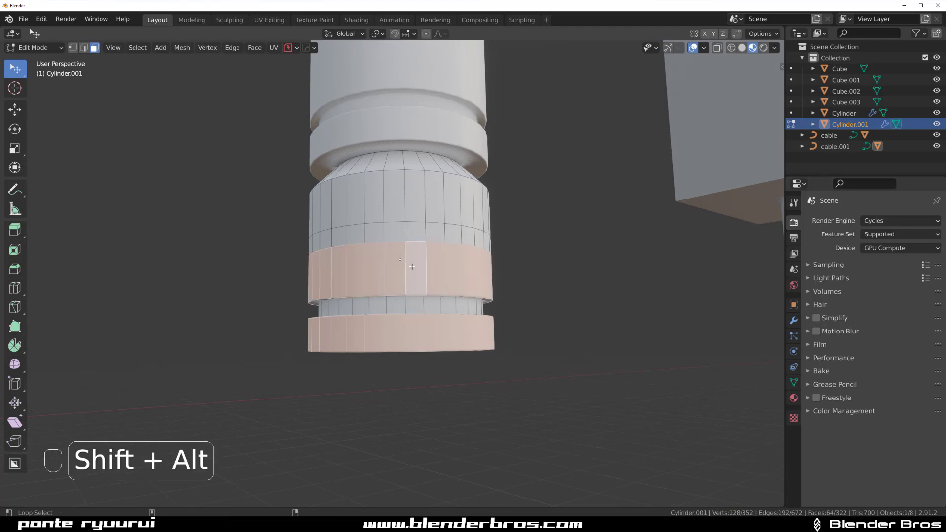
- Try unwrapping the two selected face loops to trim 002 of the BB Trim 8 sheet with DECALmachine
key("d")
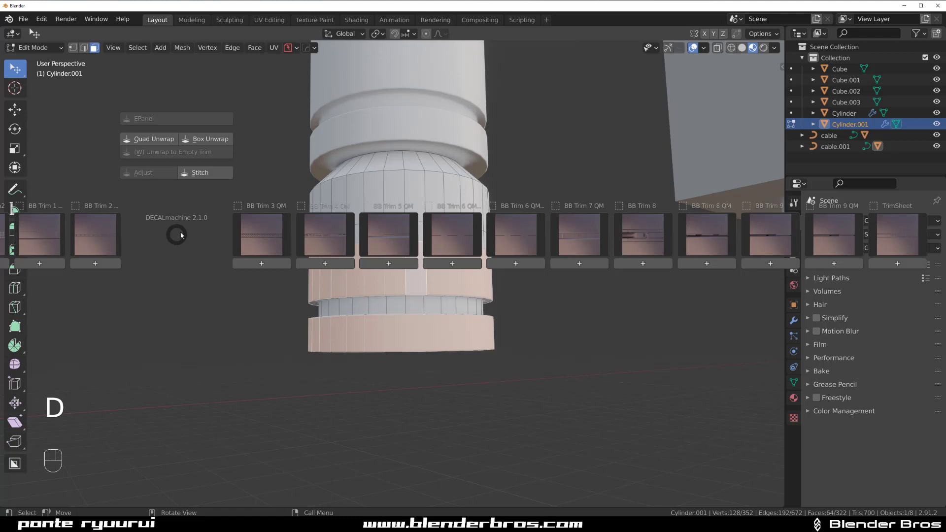
left_click(637, 235)
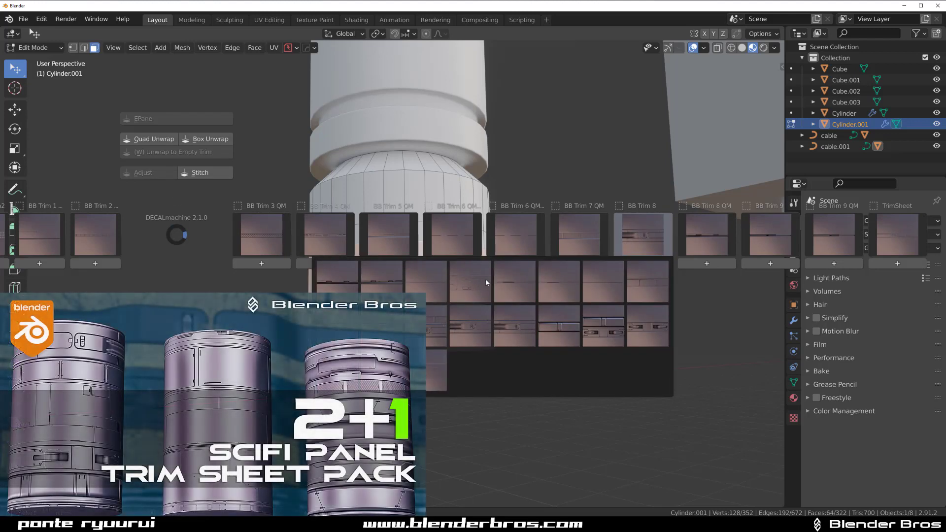
left_click(371, 288)
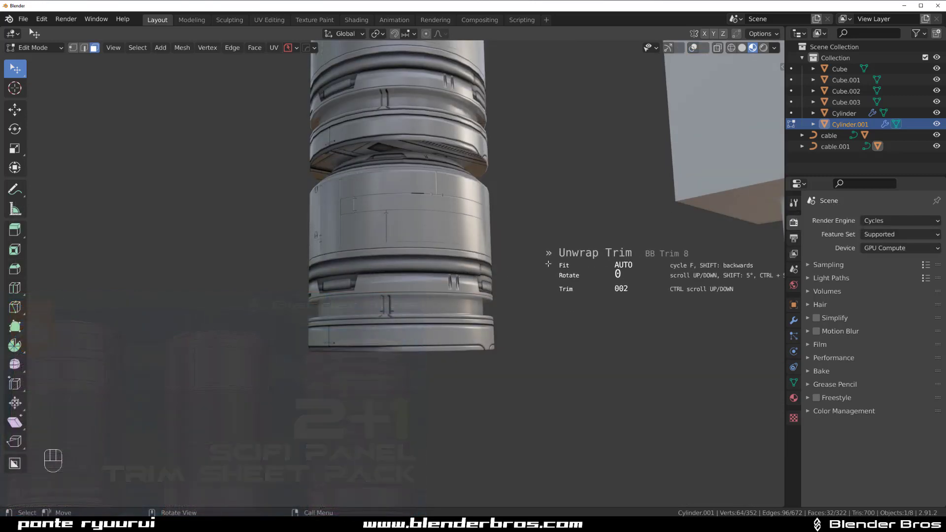
left_click(541, 263)
scroll(469, 264, "down", 5)
key("alt+a")
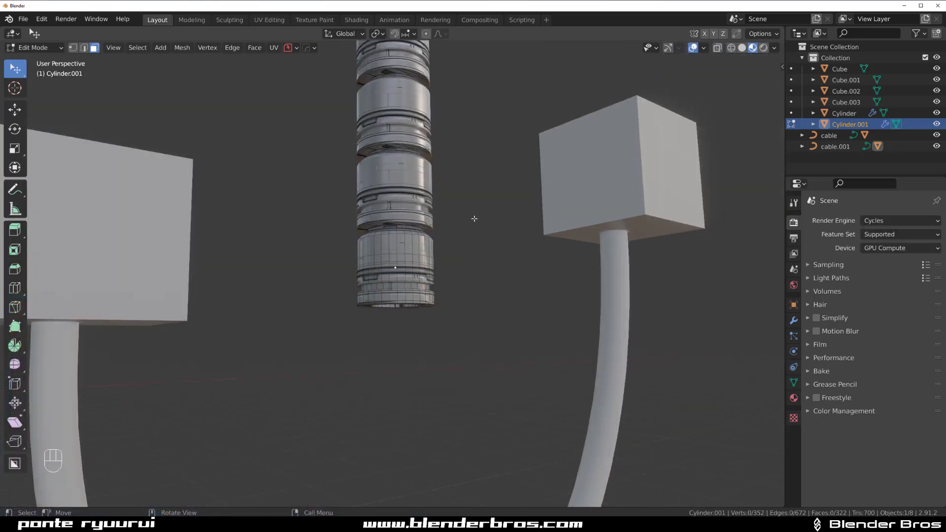
scroll(473, 217, "up", 5)
middle_click_drag(473, 217, 490, 252)
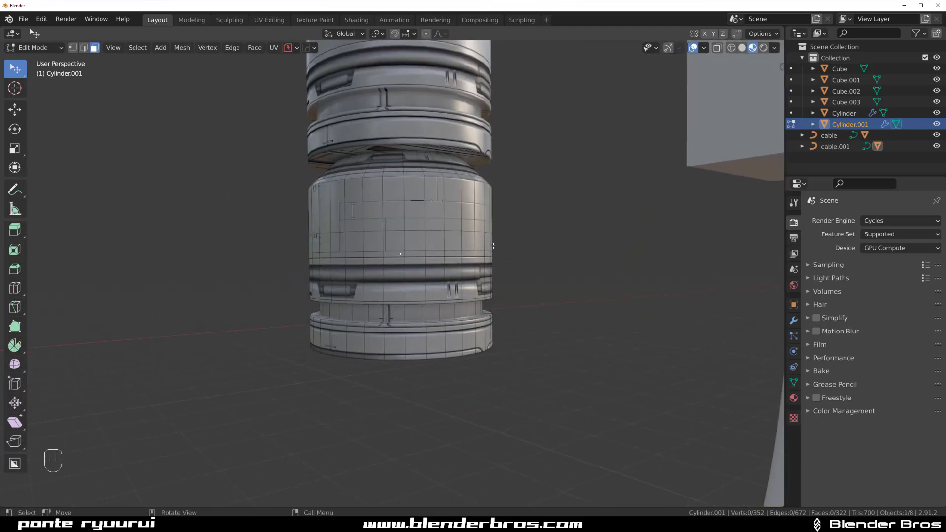
- Undo the trim unwrap and the deselection to restore the two selected face loops
key("Tab")
key("ctrl+z")
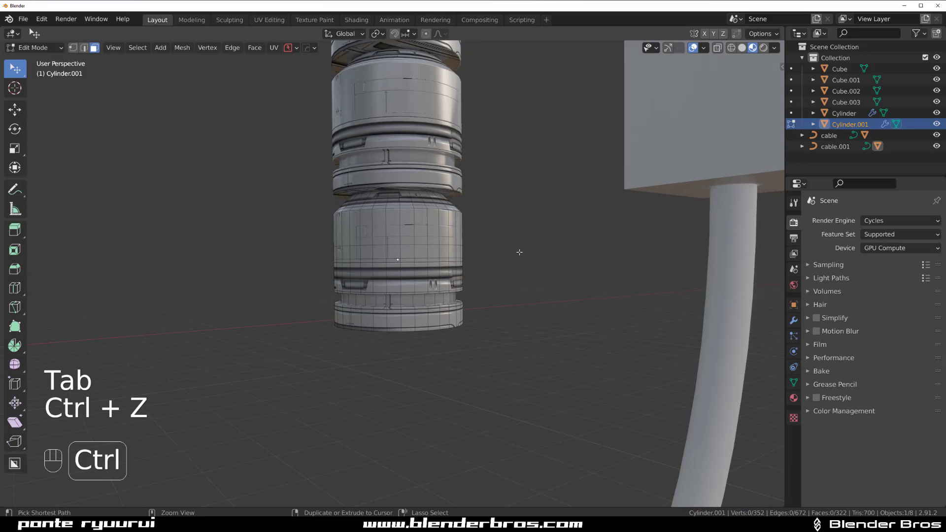
key("ctrl+z")
key("ctrl+z")
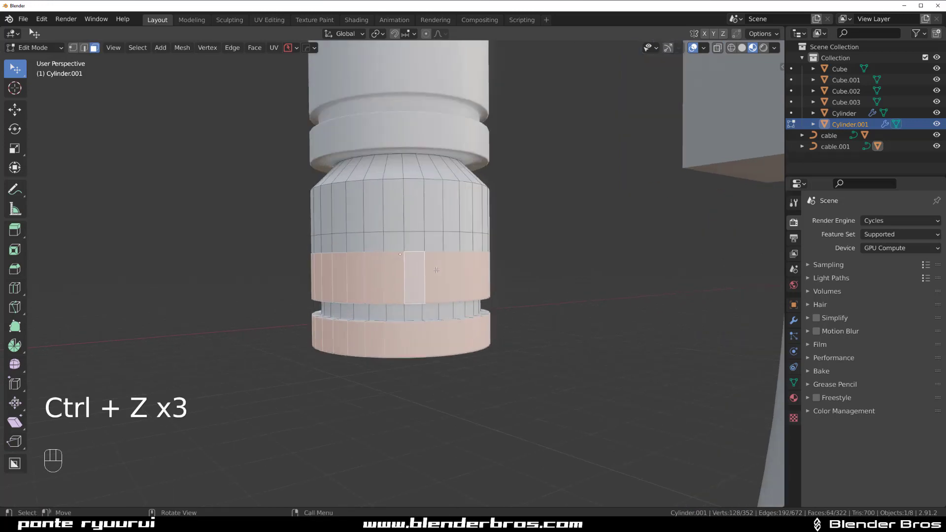
- Apply the BB Trim 8 sheet to the two selected face loops with DECALmachine
key("d")
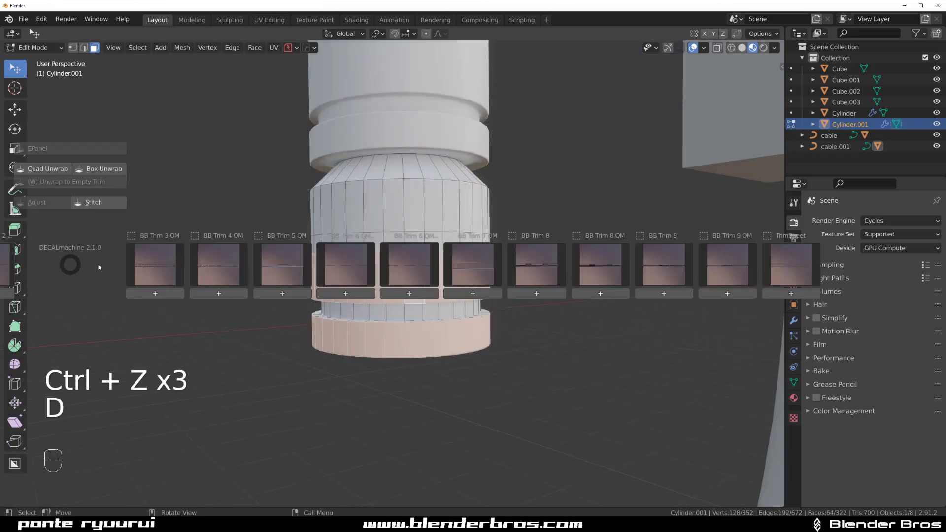
left_click(538, 293, "alt")
left_click(539, 294)
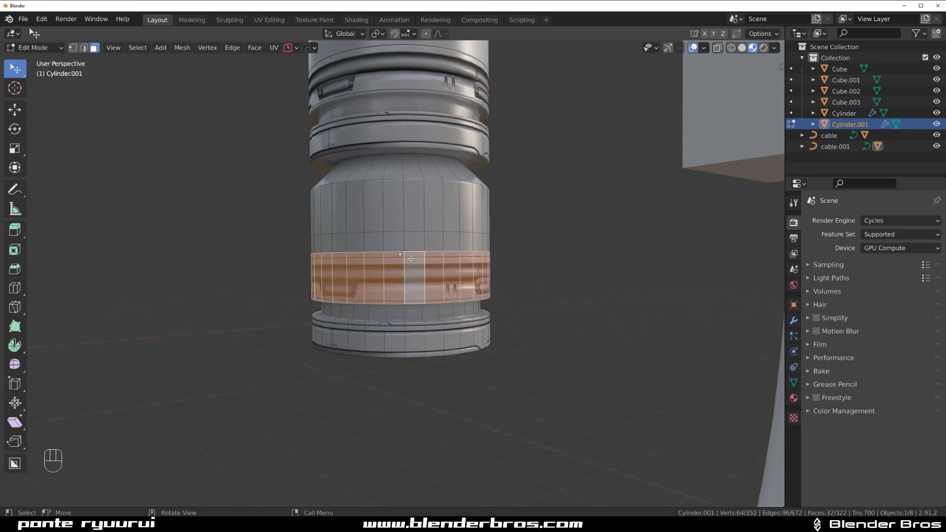
- Unwrap the cylinder's uppermost vertical face loop to the BB Trim 8 trim with the handle-like slots
left_click(411, 205, "alt")
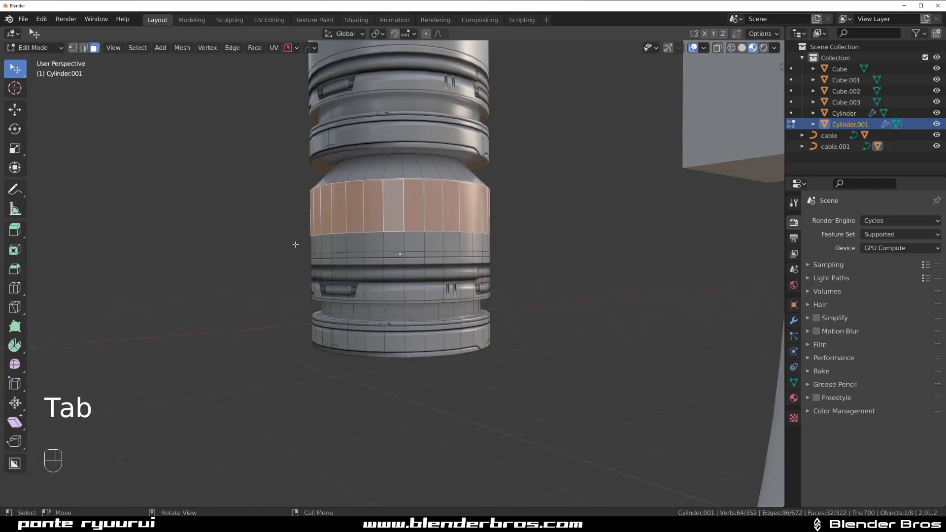
key("d")
left_click(744, 247)
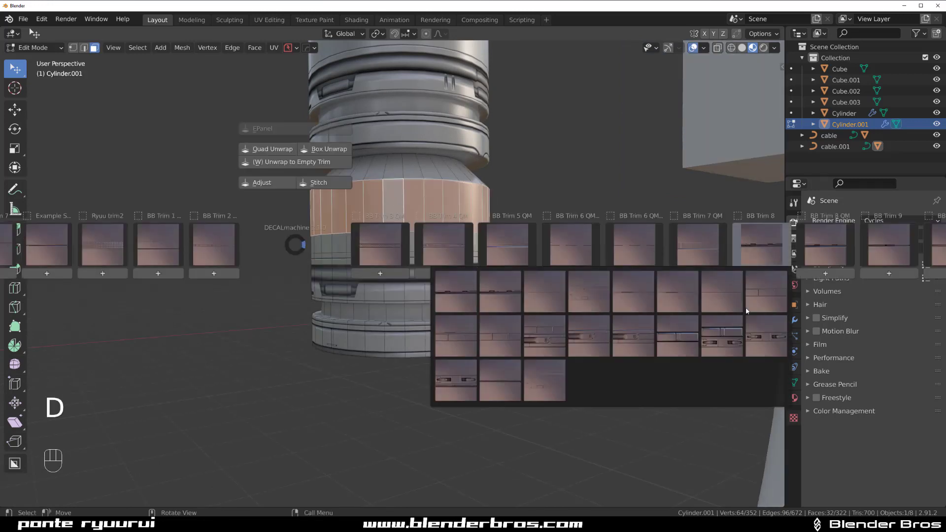
left_click(730, 345)
key("Tab")
- Unwrap the groove's face loop to a dark-slotted trim from the BB Trim 9 sheet and return to Object Mode
left_click(409, 313, "alt")
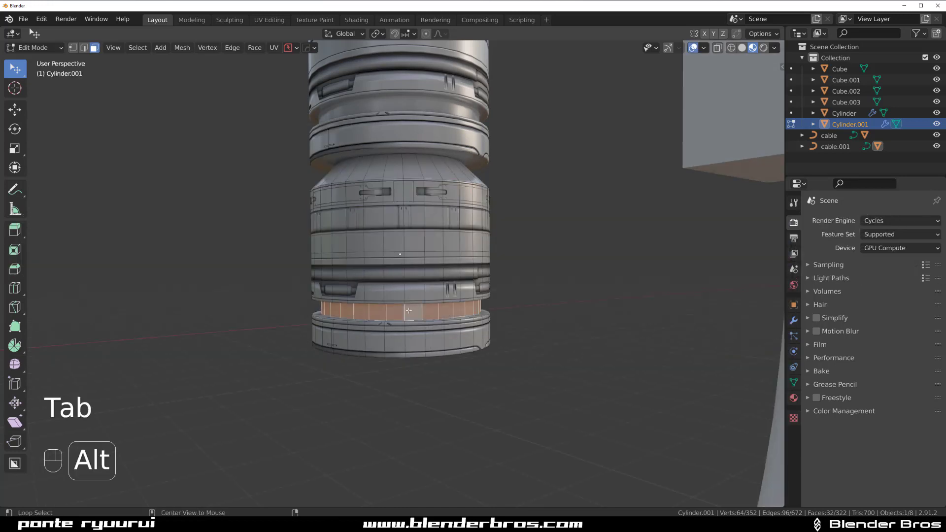
key("d")
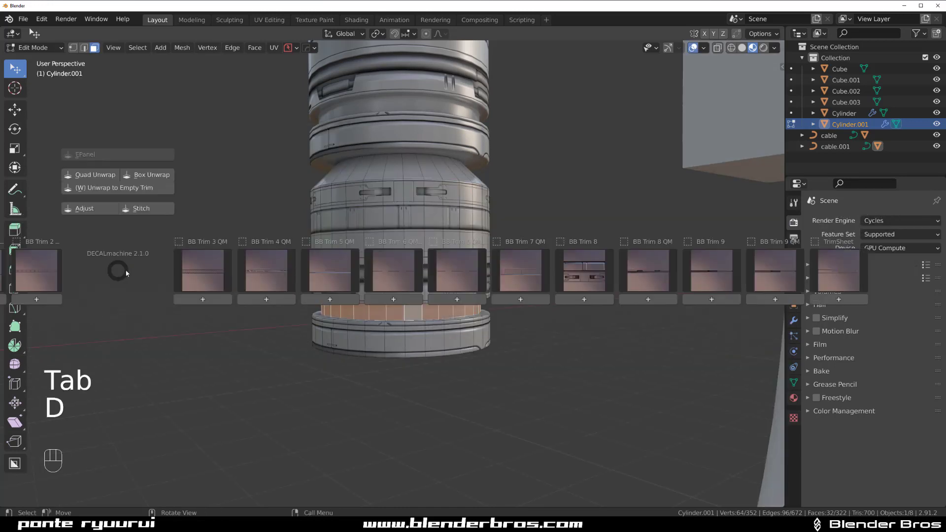
left_click(691, 266)
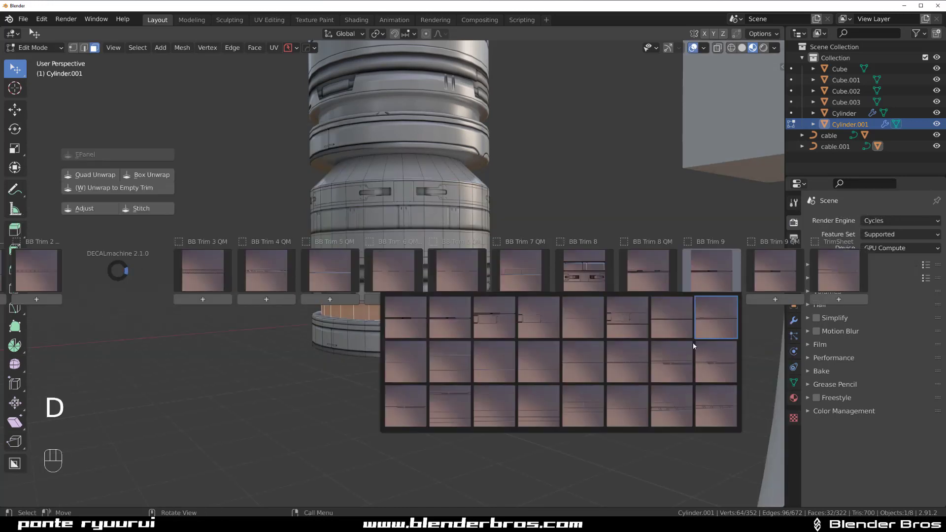
left_click(436, 324)
key("Tab")
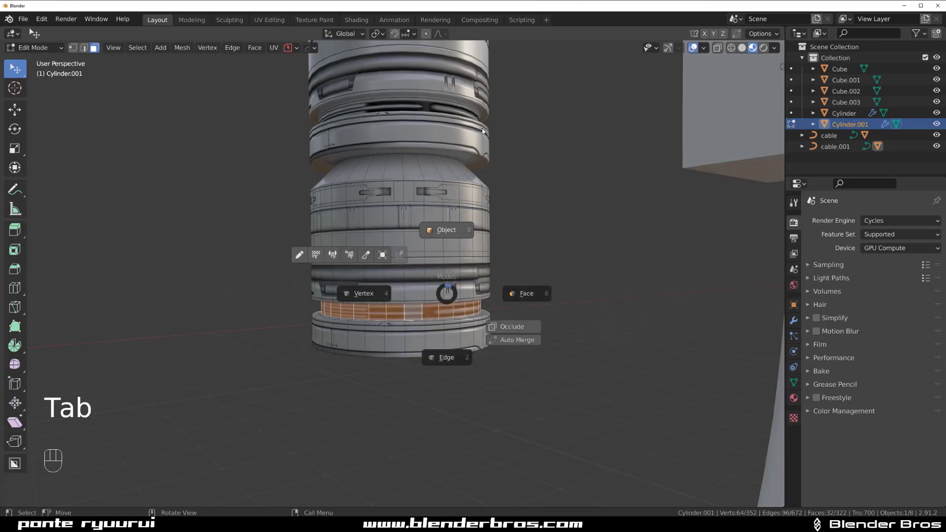
left_click(482, 131)
- Examine the trim detailing along the whole segmented cable from close up and from a distance
scroll(483, 194, "down", 6)
middle_click_drag(472, 276, 382, 327)
middle_click_drag(382, 327, 415, 183, "shift")
scroll(380, 252, "up", 3)
mouse_move(380, 251)
middle_mouse_down()
mouse_move(365, 236)
mouse_move(371, 252)
middle_mouse_up()
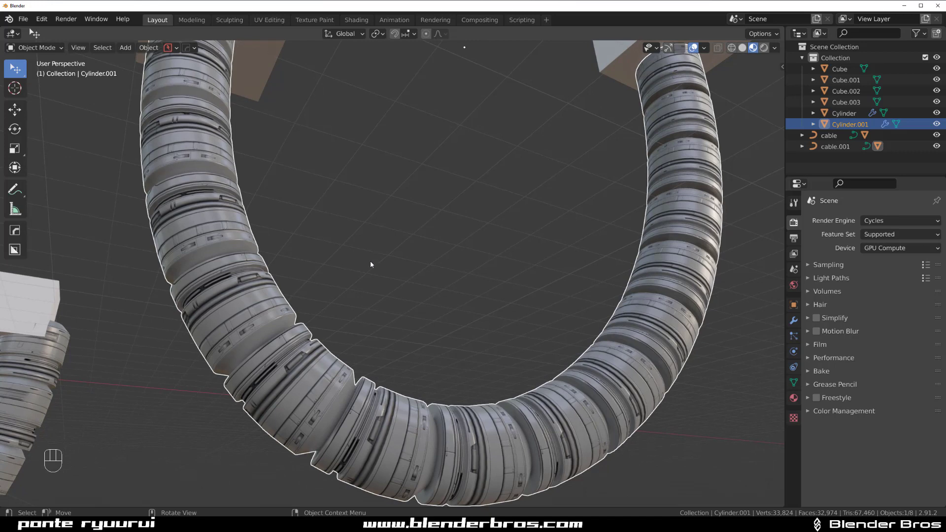
scroll(371, 265, "down", 6)
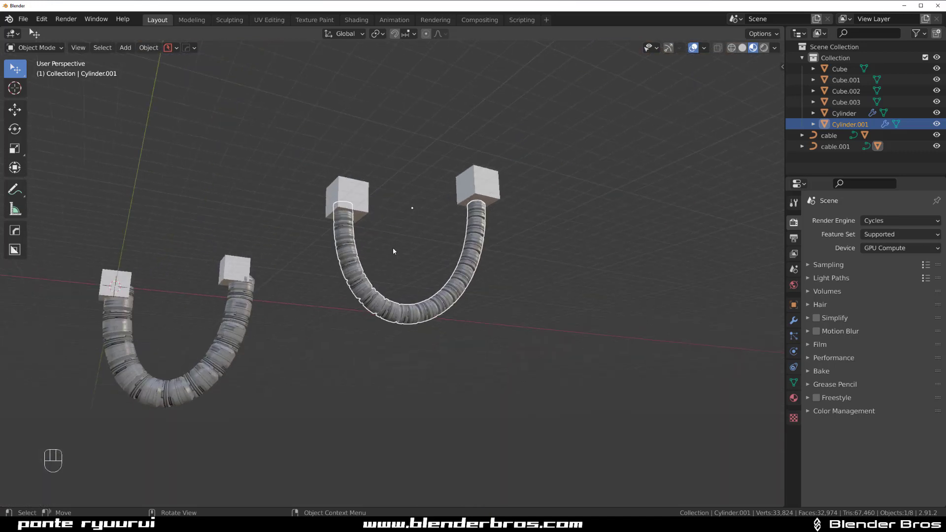
scroll(393, 248, "up", 3)
middle_click_drag(363, 256, 399, 270, "shift")
- Duplicate the inner cable curve and place the copy in the empty space beside the two cubes
left_click(371, 227)
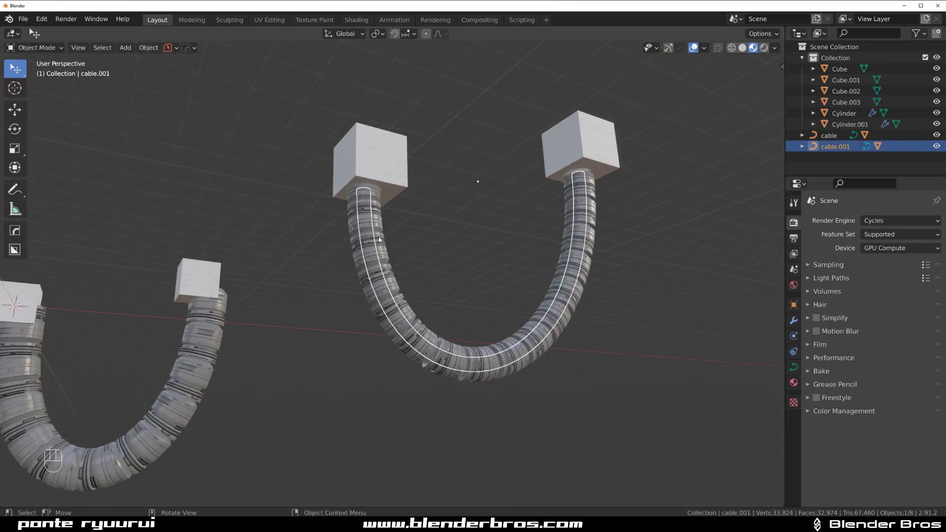
scroll(379, 239, "down", 3)
key("shift+d")
left_click(644, 307)
middle_click_drag(644, 307, 386, 305, "shift")
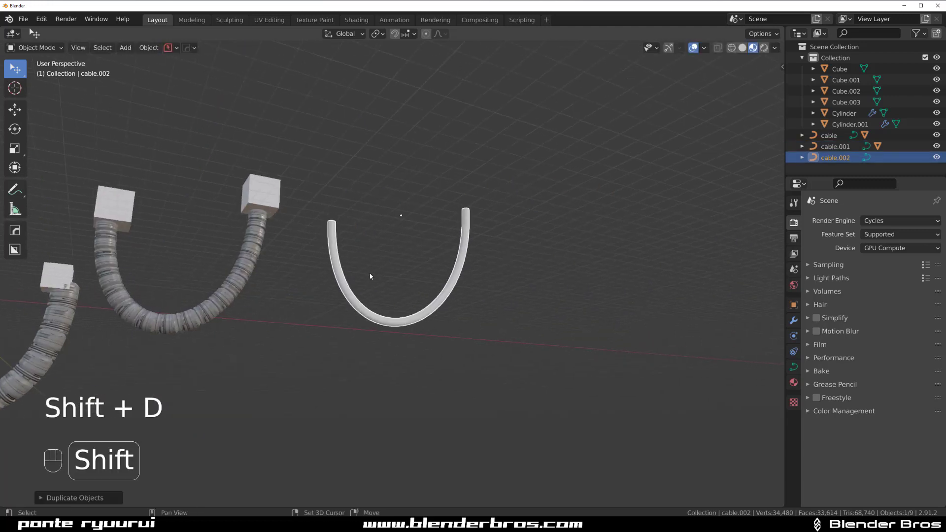
- Unwrap all faces of the duplicated plain cable to a dark trim from the BB Trim 9 QM sheet and return to Object Mode
scroll(370, 277, "up", 2)
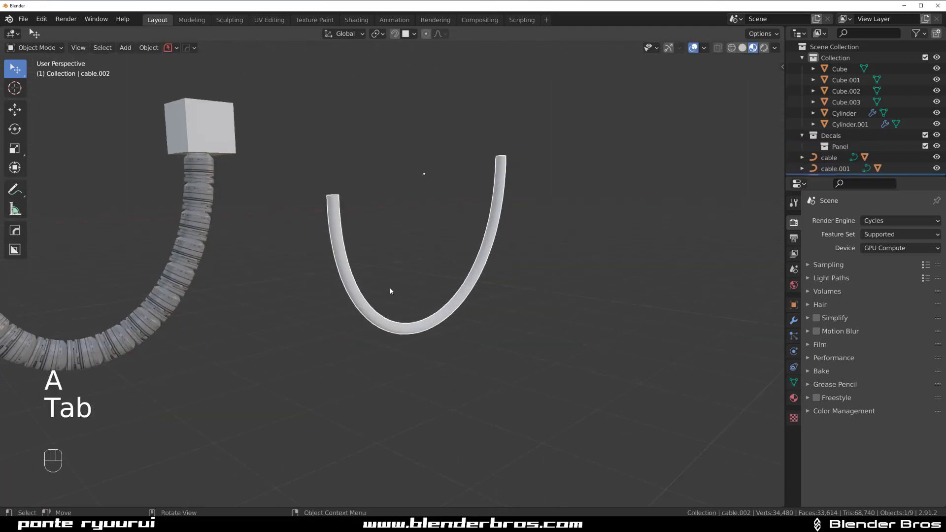
middle_click_drag(390, 288, 400, 254)
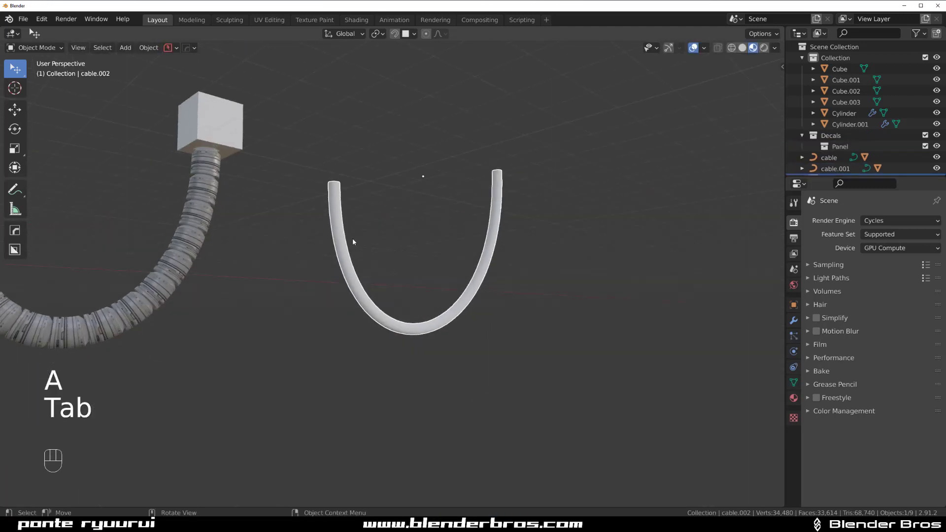
scroll(322, 234, "up", 3)
key("Tab")
scroll(369, 311, "down", 1)
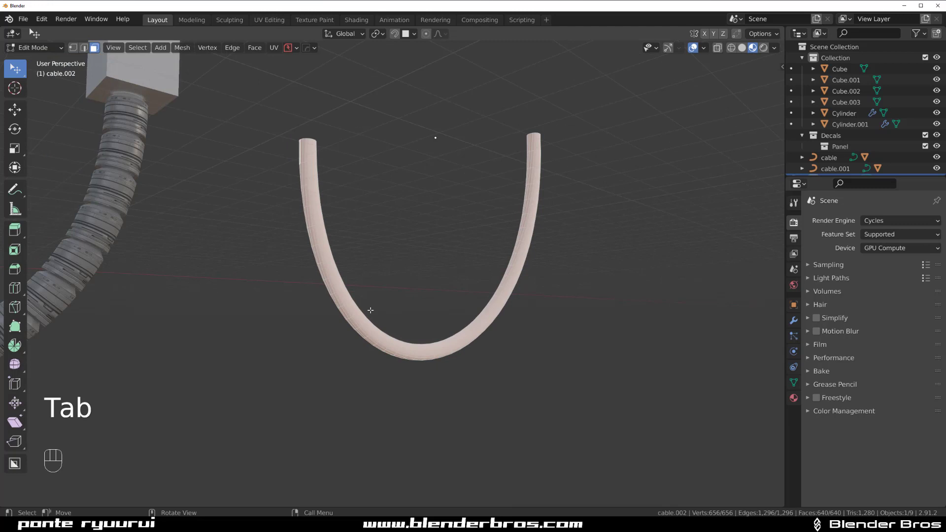
mouse_move(393, 262)
middle_mouse_down("shift")
mouse_move(411, 273)
mouse_move(439, 268)
mouse_move(407, 266)
middle_mouse_up("shift")
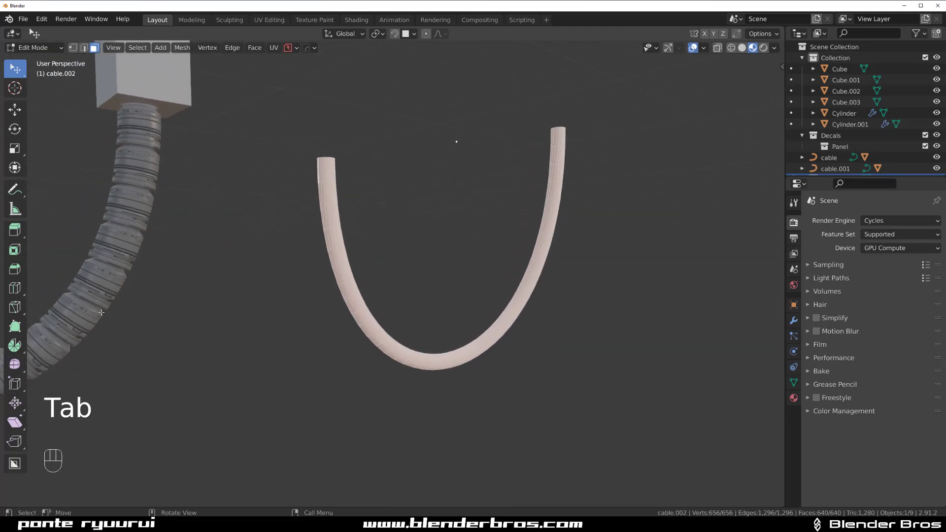
key("d")
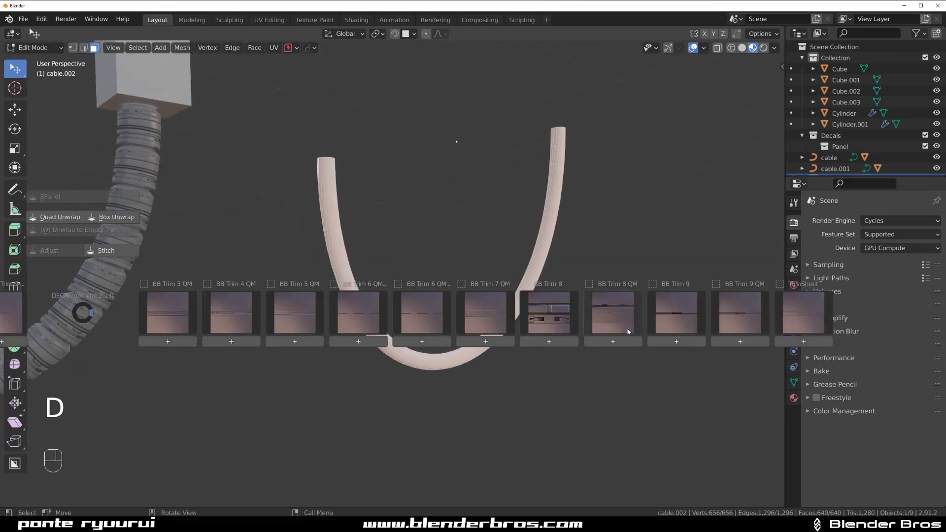
left_click(741, 341)
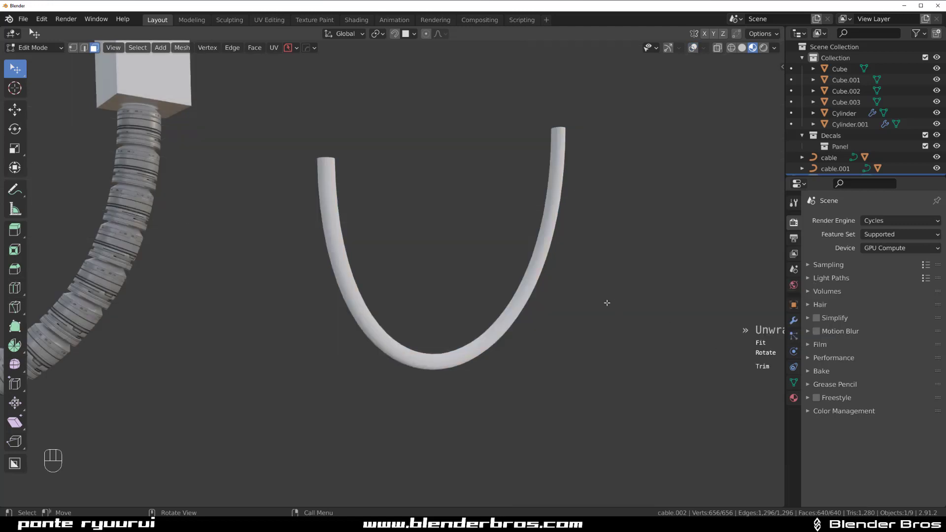
key("shift+alt+z")
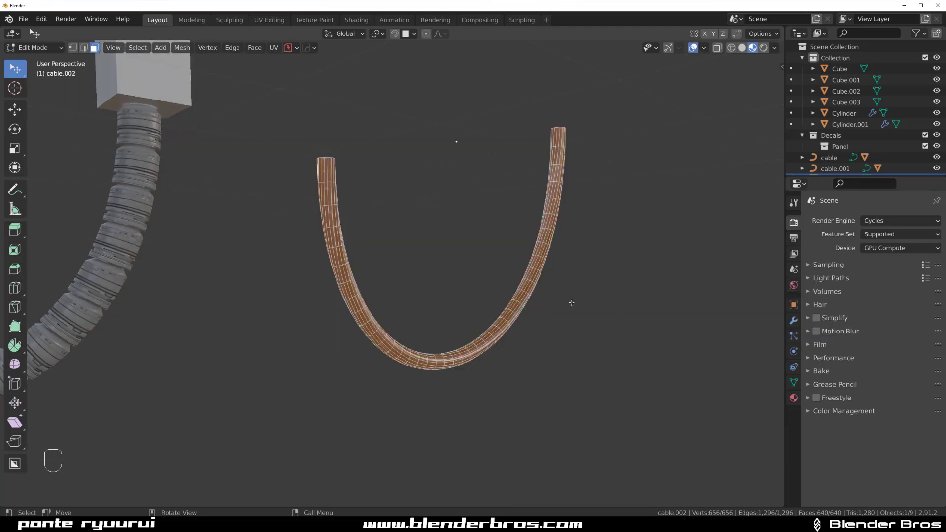
scroll(567, 303, "up", 2)
left_click(543, 212)
key("Tab")
- Duplicate the two cubes above the middle segmented cable and place the copies beyond the dark textured cable
mouse_move(473, 251)
middle_mouse_down()
mouse_move(467, 239)
mouse_move(375, 317)
mouse_move(474, 263)
middle_mouse_up()
left_click(467, 240)
scroll(451, 246, "up", 2)
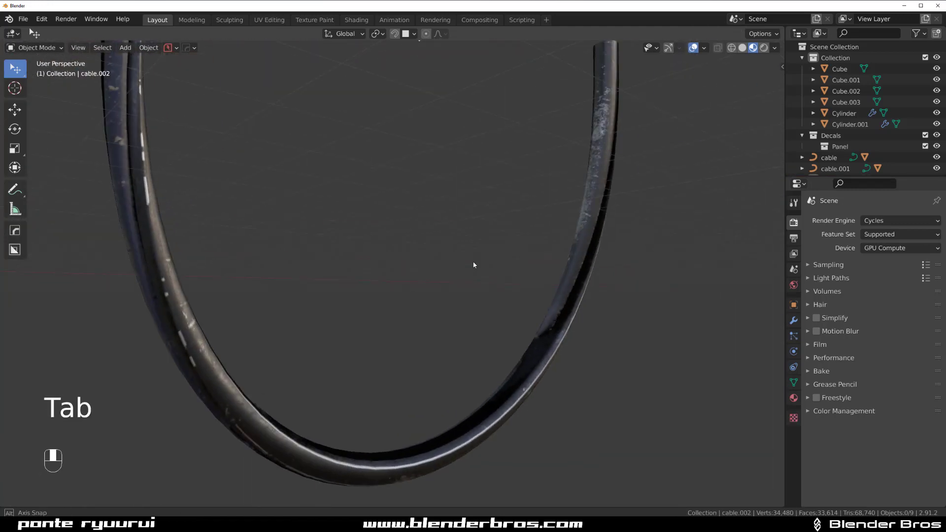
scroll(379, 280, "down", 2)
middle_click_drag(379, 280, 522, 278)
scroll(250, 324, "down", 3)
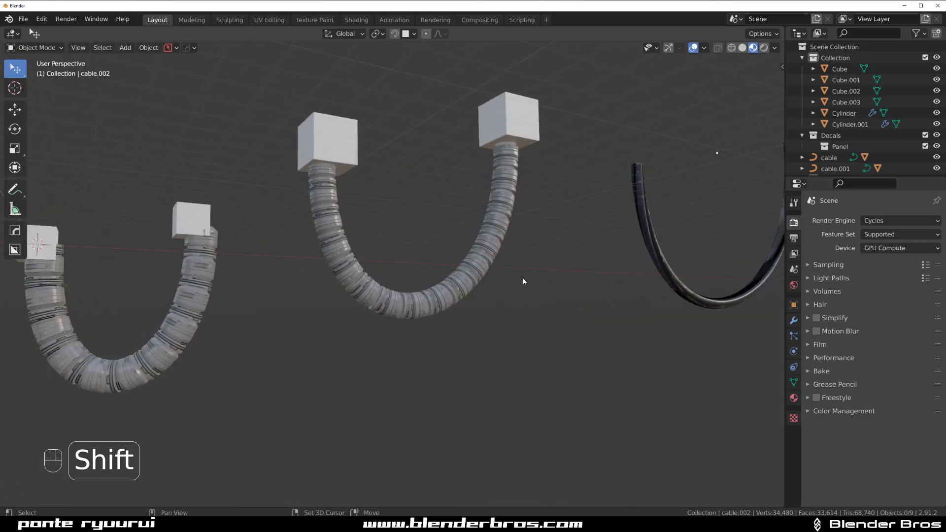
scroll(522, 278, "down", 1)
left_click(333, 156)
left_click(502, 158, "shift")
middle_click_drag(563, 169, 283, 223, "shift")
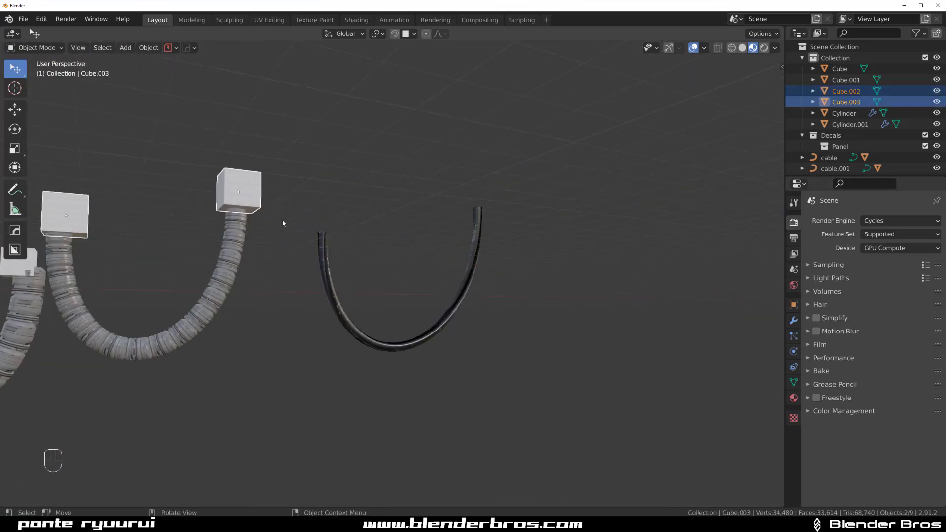
key("shift+d")
left_click(649, 169)
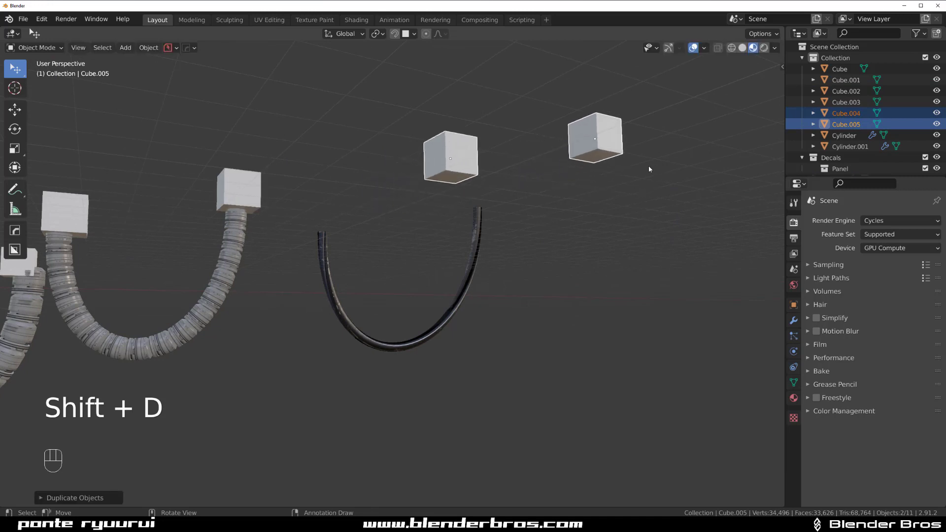
- Create a Cablerator cable between the undersides of the two duplicated cubes
middle_click_drag(648, 169, 419, 234, "shift")
scroll(481, 242, "up", 2)
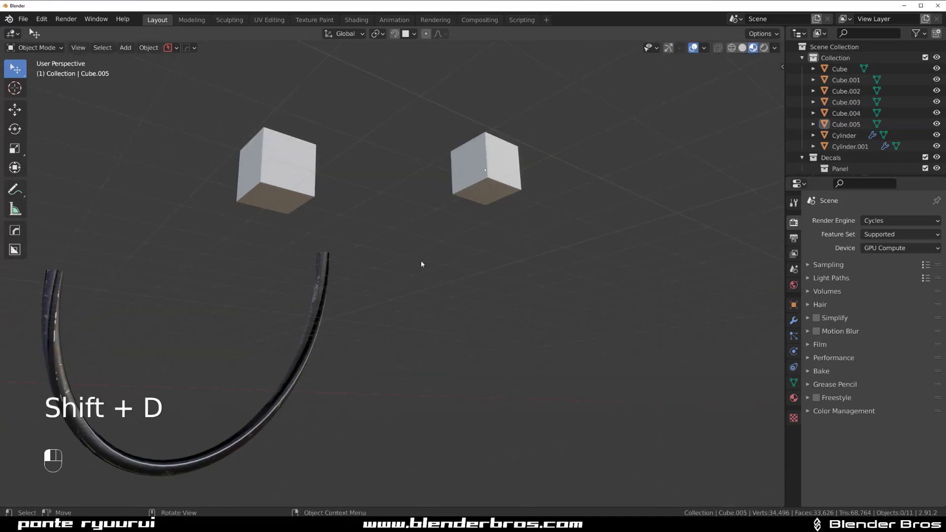
left_click(289, 187)
left_click(471, 324)
key("shift+alt+c")
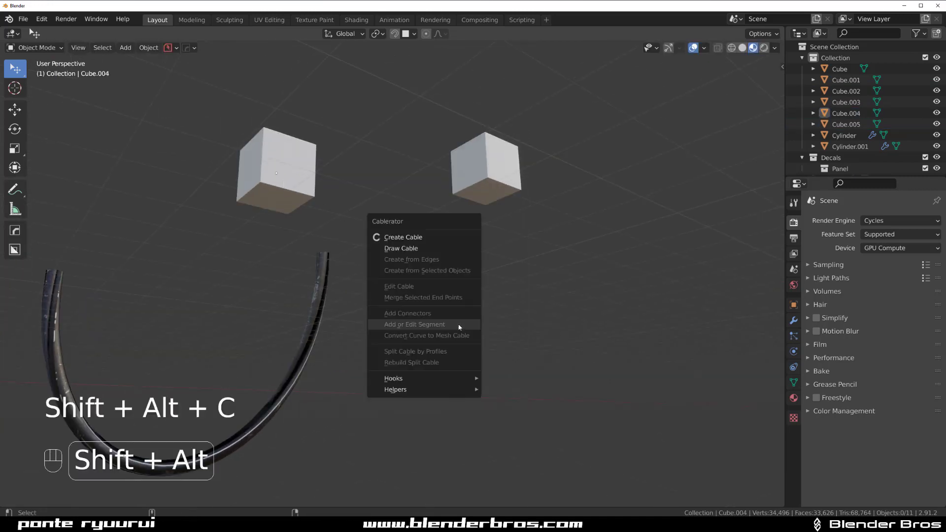
key("shift+alt+c")
left_click(320, 186)
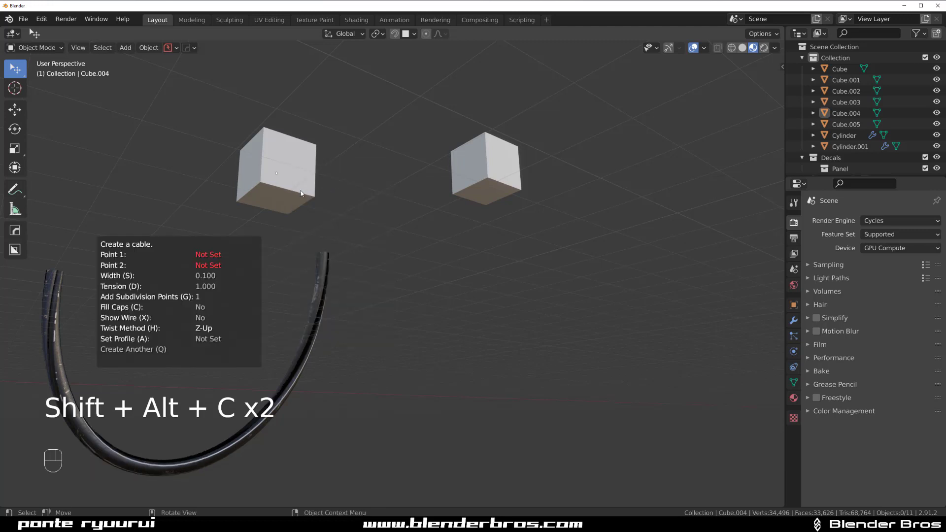
left_click(301, 193)
left_click(485, 192)
- Set the new cable's width to 0.367 and its tension to 5.133
middle_click_drag(359, 227, 450, 262, "shift")
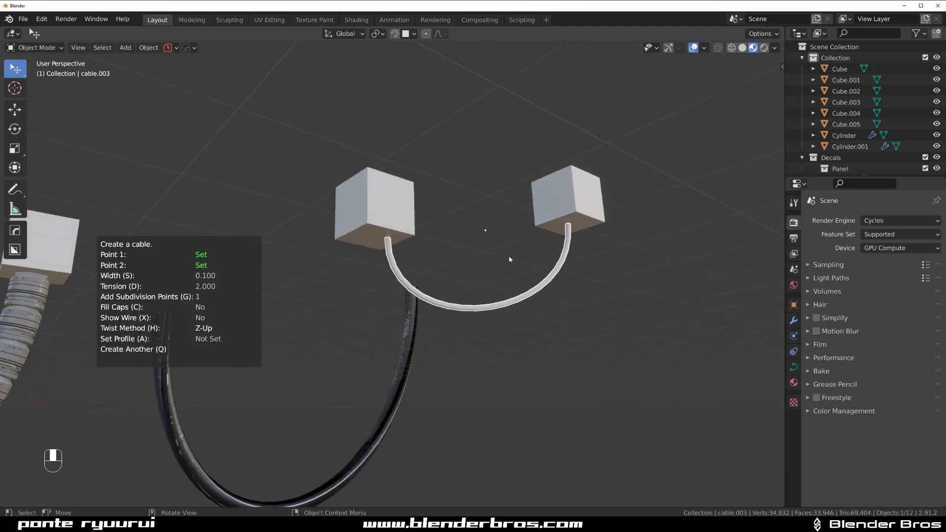
key("s")
key("d")
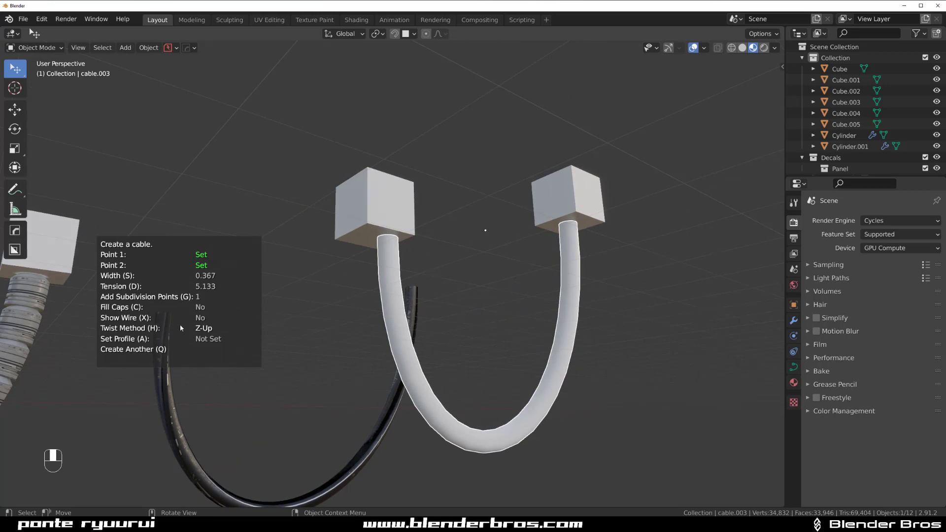
- Show the new cable's wireframe, change its twist method to Minimum, and finish creating the cable
key("x")
middle_click_drag(471, 333, 436, 211, "shift")
scroll(438, 213, "up", 3)
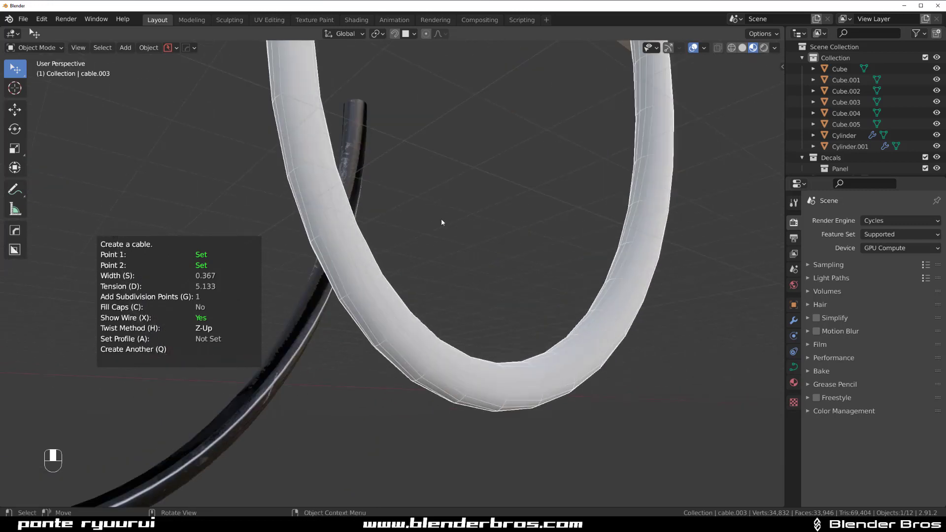
middle_click_drag(351, 144, 344, 196, "shift")
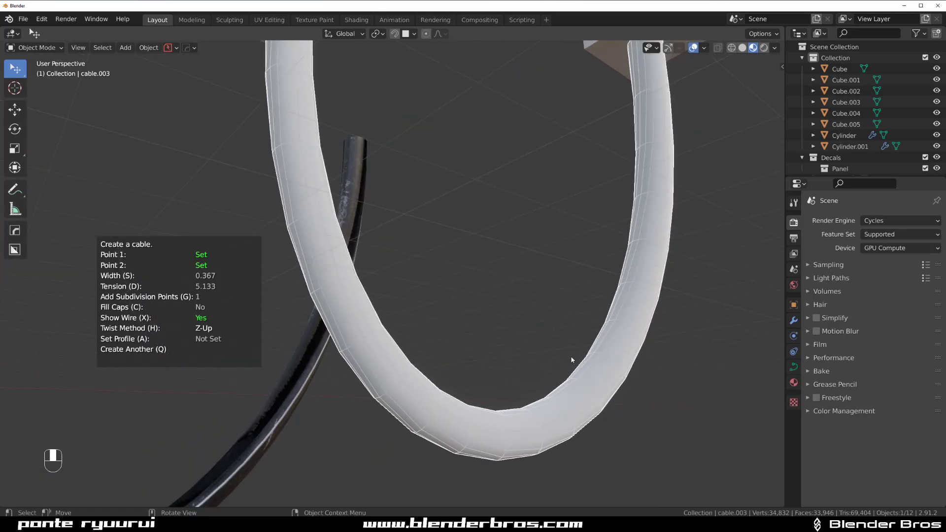
middle_click_drag(572, 359, 574, 260)
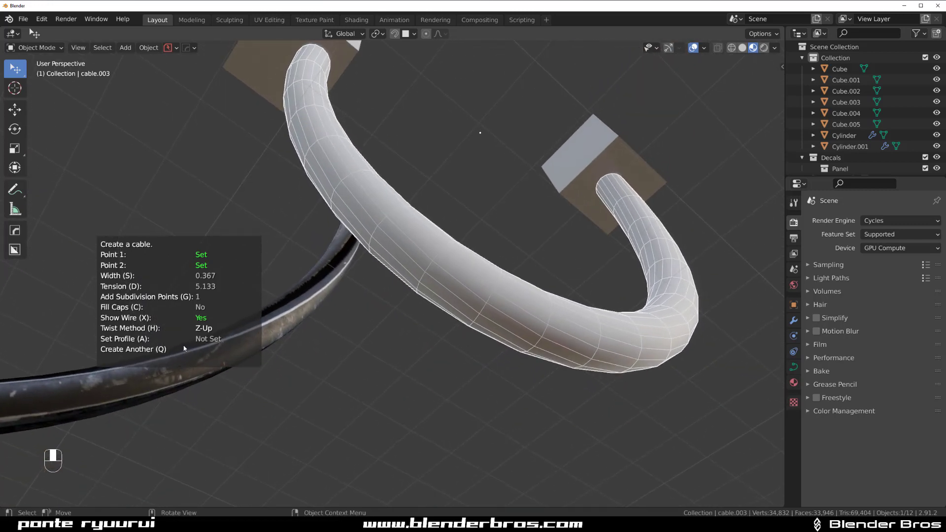
key("h")
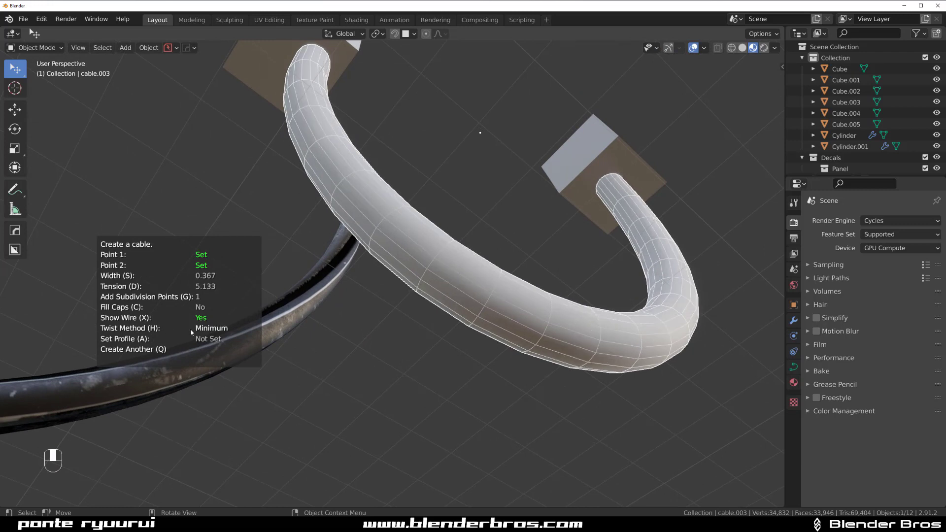
left_click(475, 264)
- Convert the new cable between the cubes to a mesh with Visual Geometry to Mesh
middle_click_drag(474, 265, 502, 300)
key("Tab")
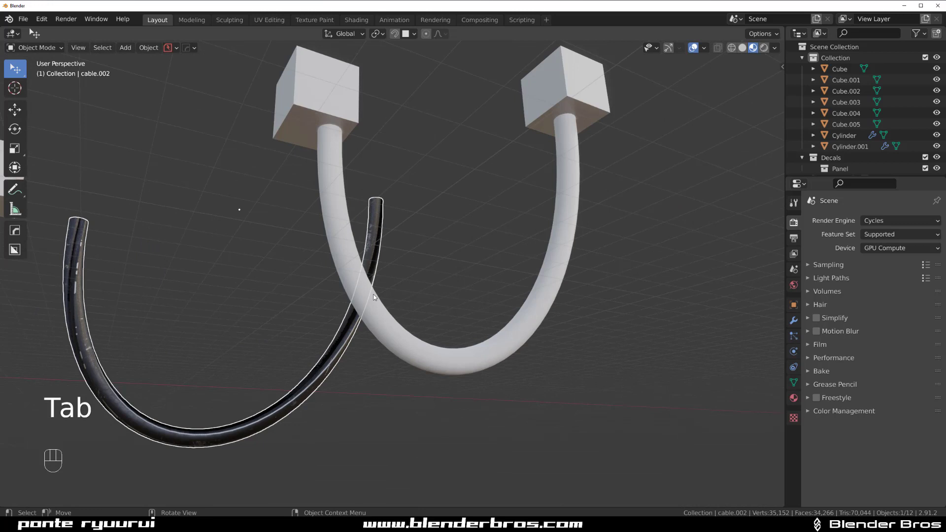
key("Tab")
key("Tab")
key("ctrl+a")
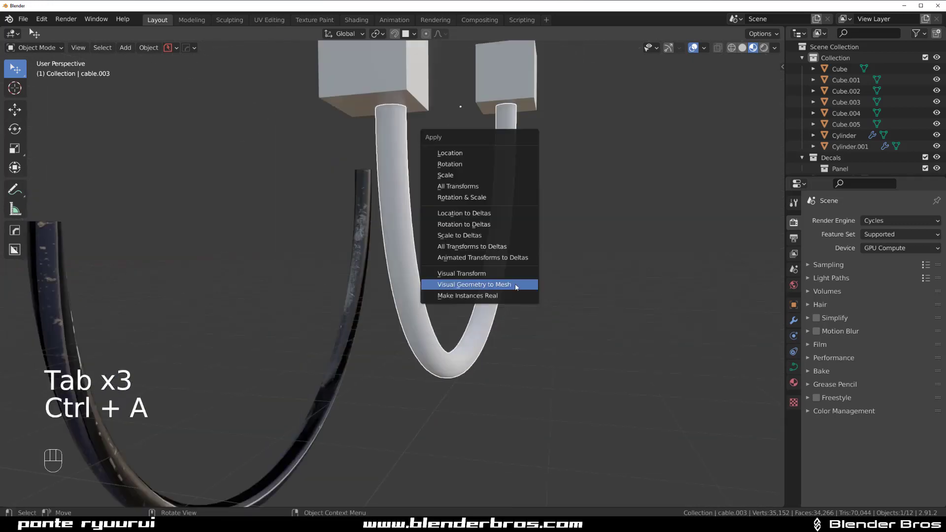
left_click(459, 283)
- Unwrap all faces of the converted cable to the sixth trim of the BB Trim 9 QM sheet and return to Object Mode
key("Tab")
key("a")
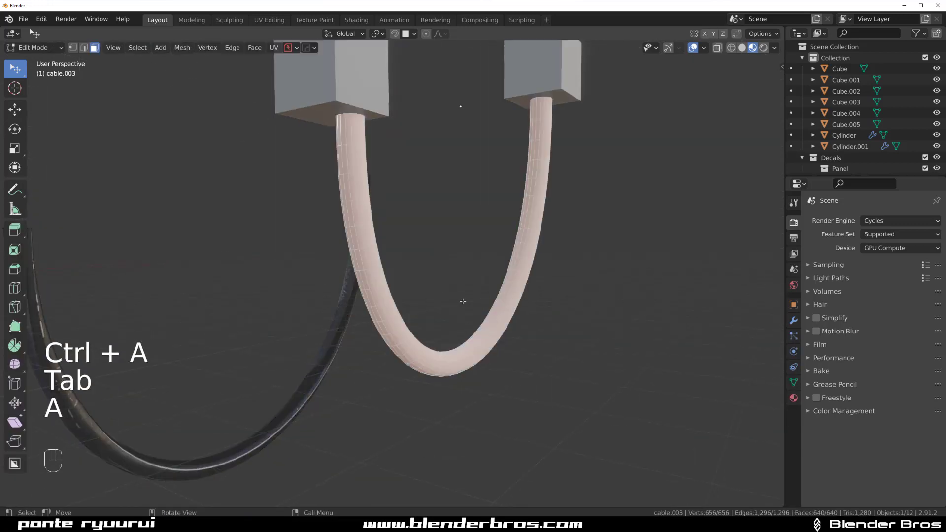
key("d")
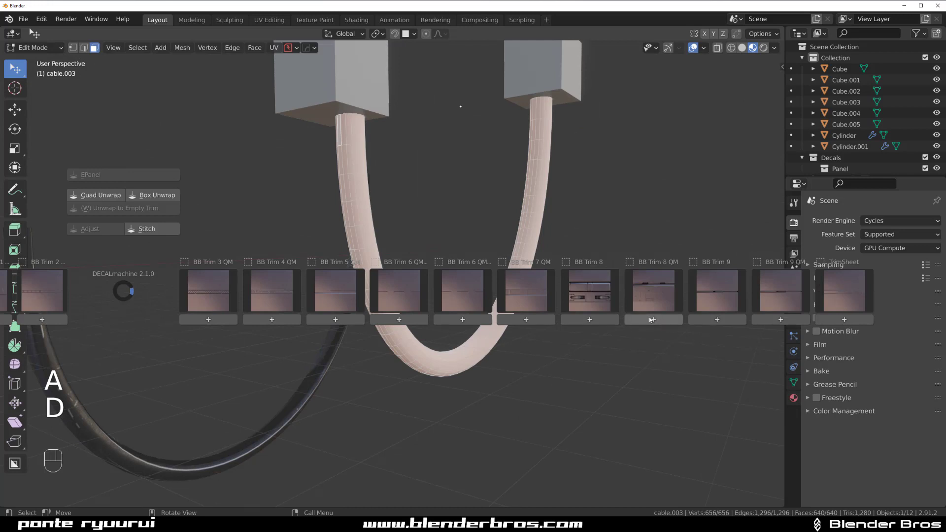
left_click(788, 295)
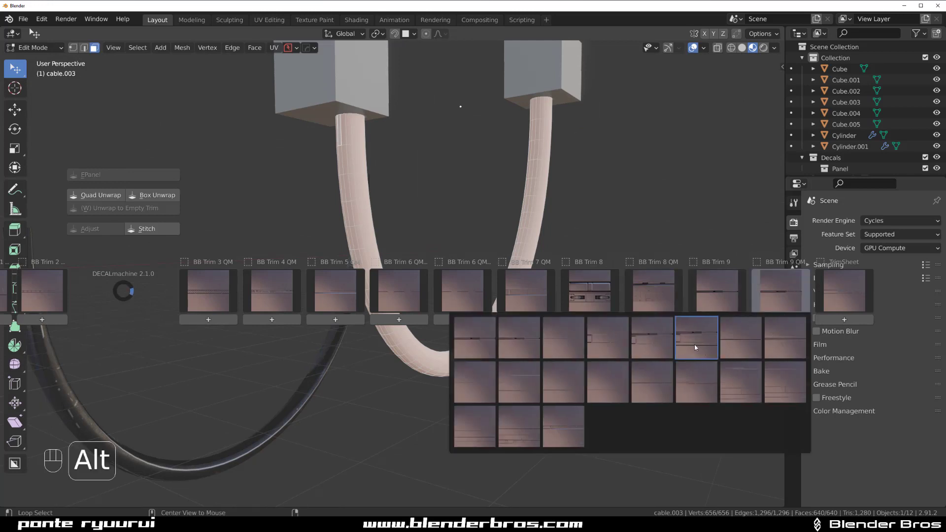
left_click(693, 344, "alt")
middle_click_drag(639, 321, 470, 269)
key("Tab")
- Examine the trimmed cable alongside the other cables from a distance and from several angles
scroll(558, 194, "down", 5)
scroll(355, 267, "down", 3)
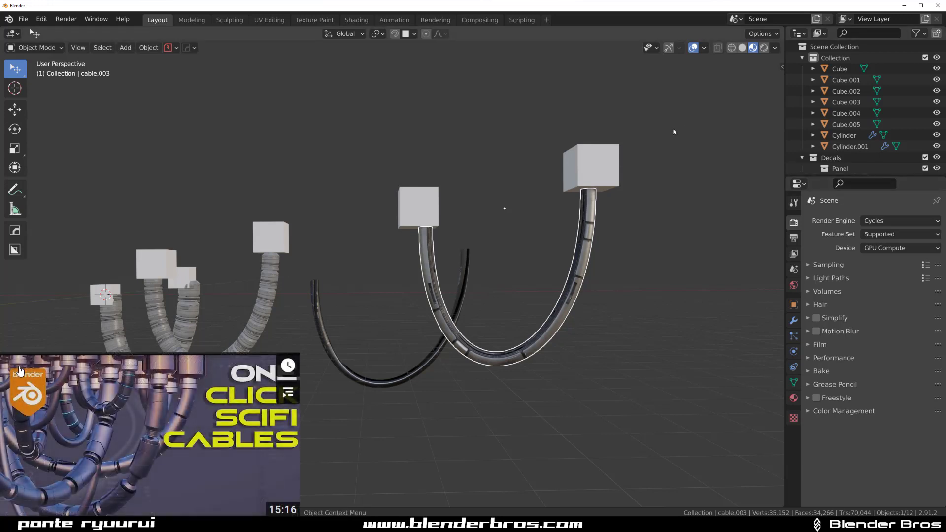
middle_click_drag(221, 250, 419, 219)
scroll(326, 247, "down", 3)
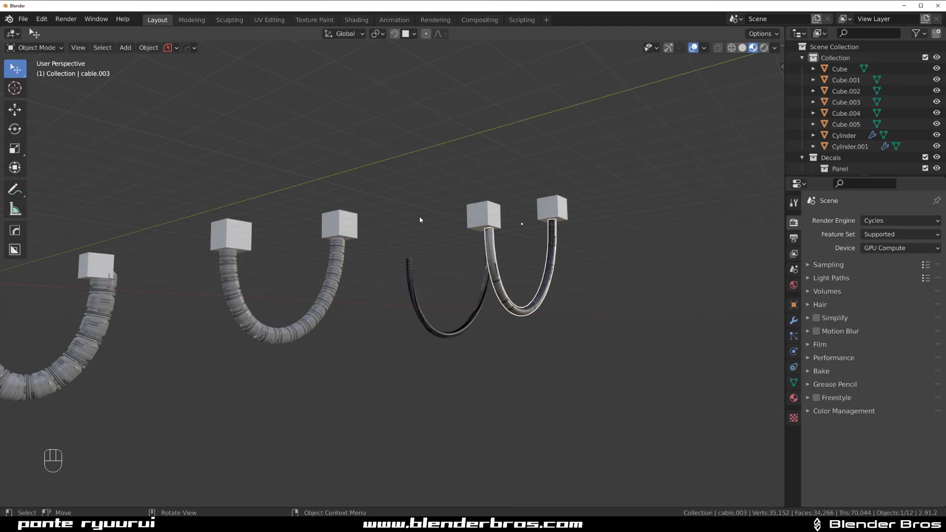
middle_click_drag(503, 172, 404, 282)
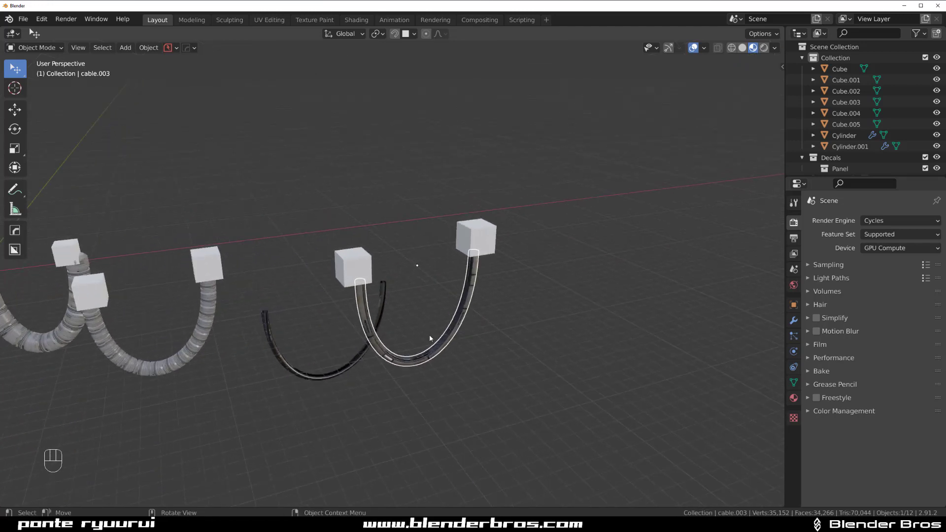
middle_click_drag(430, 338, 451, 315)
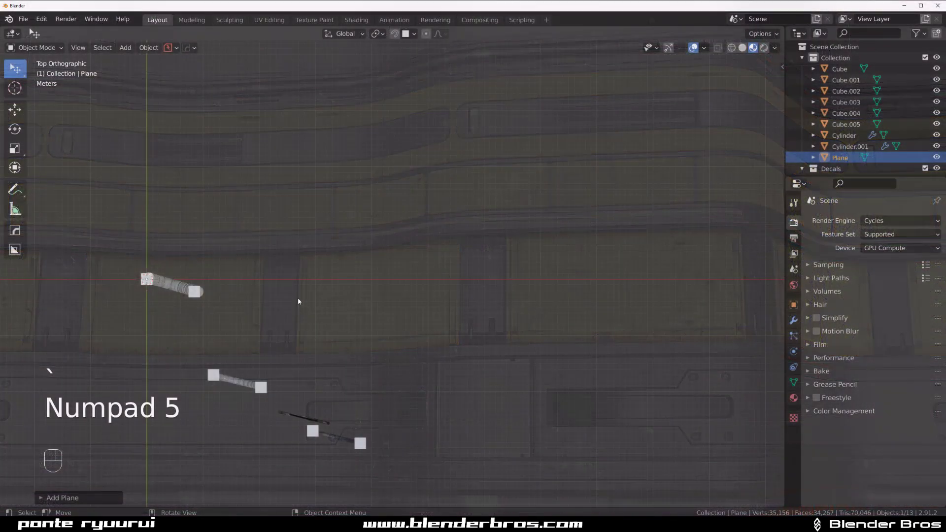
- Move the new plane to the empty area away from the cables and scale it up
key("g")
left_click(427, 260)
scroll(427, 260, "up", 3)
key("s")
left_click(414, 333)
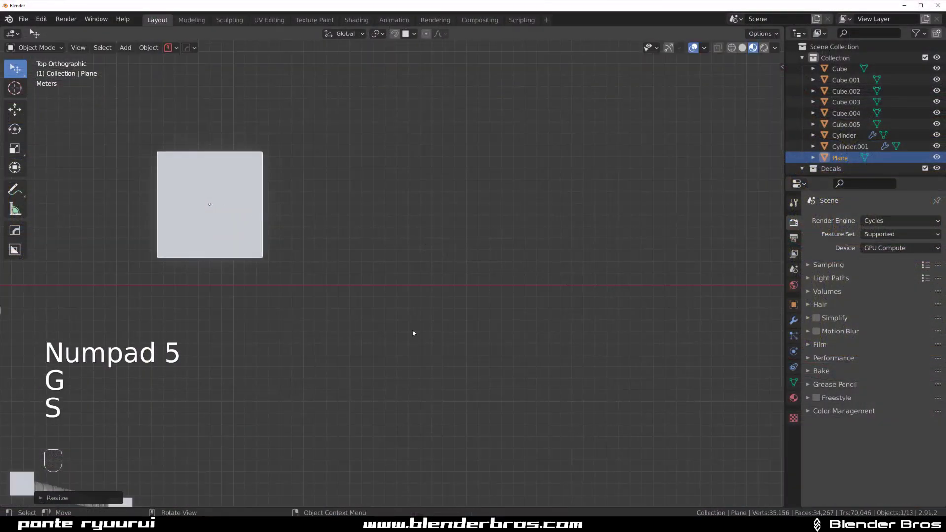
- Subdivide the whole plane repeatedly into a very dense grid of faces
middle_click_drag(164, 201, 325, 235, "shift")
scroll(328, 235, "up", 3)
key("Tab")
right_click(364, 209)
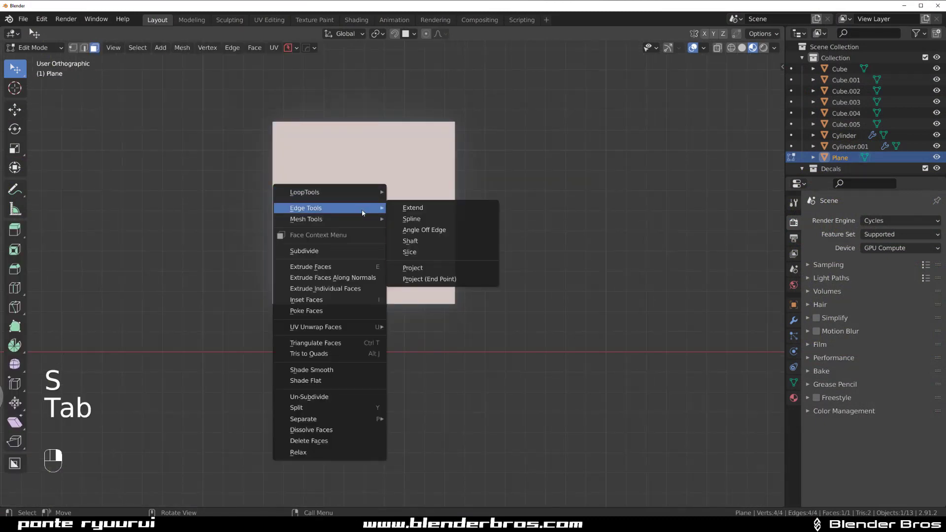
left_click(364, 209)
key("shift+r")
key("shift+r")
key("shift+r")
key("shift+r")
key("shift+r")
key("shift+r")
key("shift+r")
key("shift+r")
key("shift+r")
key("shift+r")
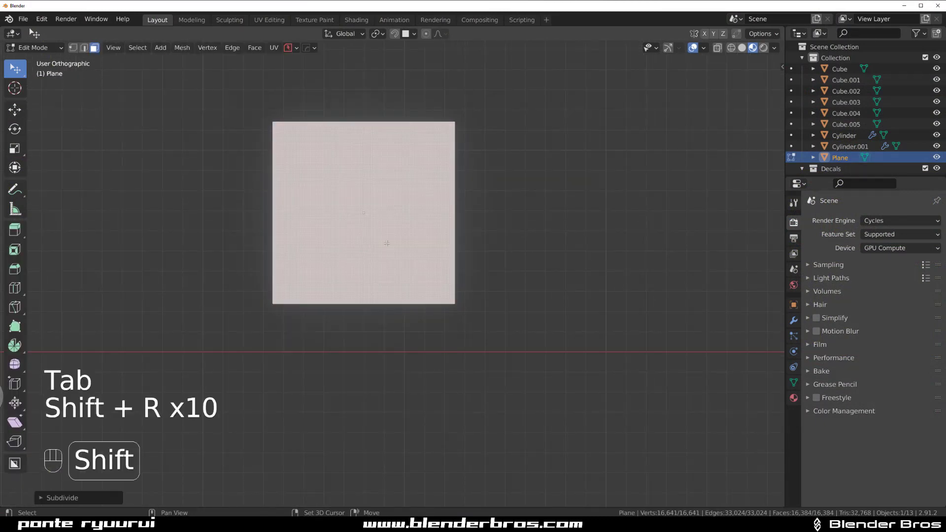
- Return to Object Mode and duplicate the dense plane along the global X axis, placing the copy beside it
scroll(434, 286, "up", 2)
scroll(424, 262, "down", 3)
key("Tab")
key("shift+d")
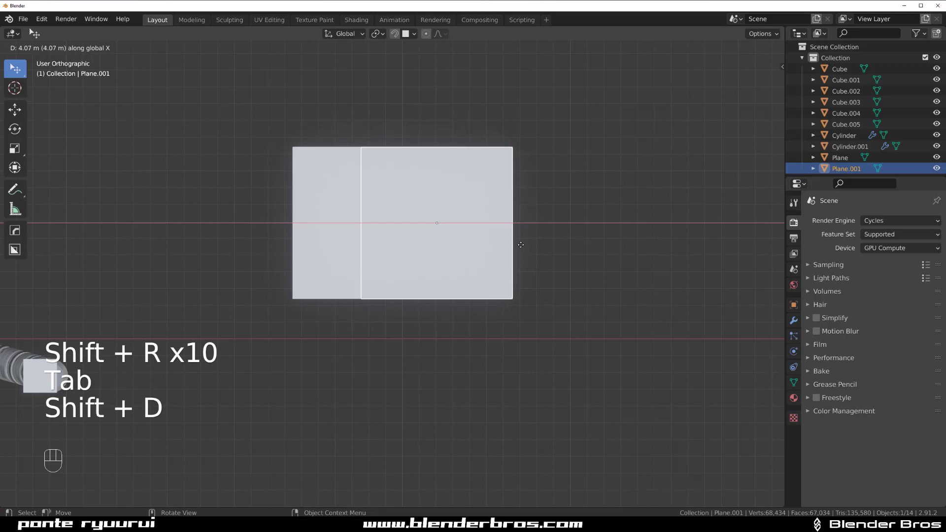
left_click(531, 236)
- Select only a corner face of the duplicated plane's grid, apply the grey panelled DECALmachine trim sheet, and return to Object Mode
key("Tab")
middle_click_drag(560, 205, 335, 207, "shift")
scroll(397, 298, "up", 5)
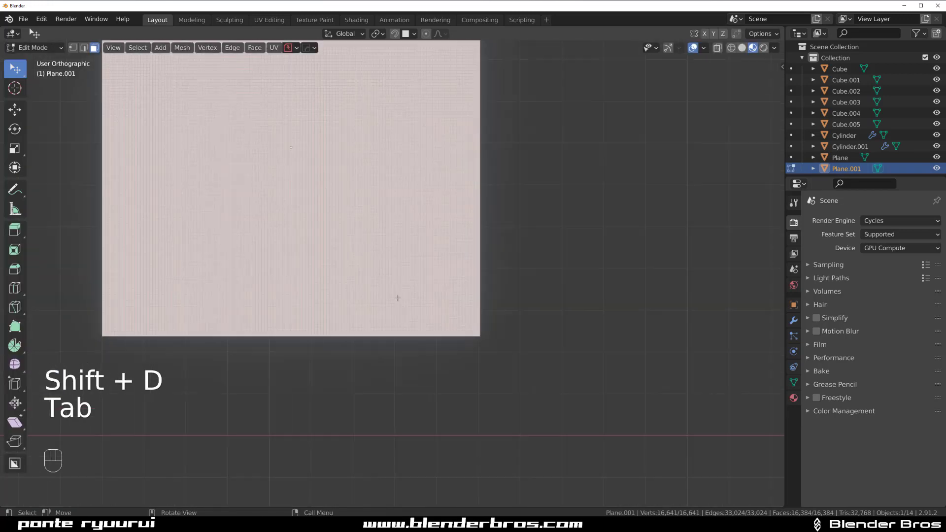
left_click(481, 335)
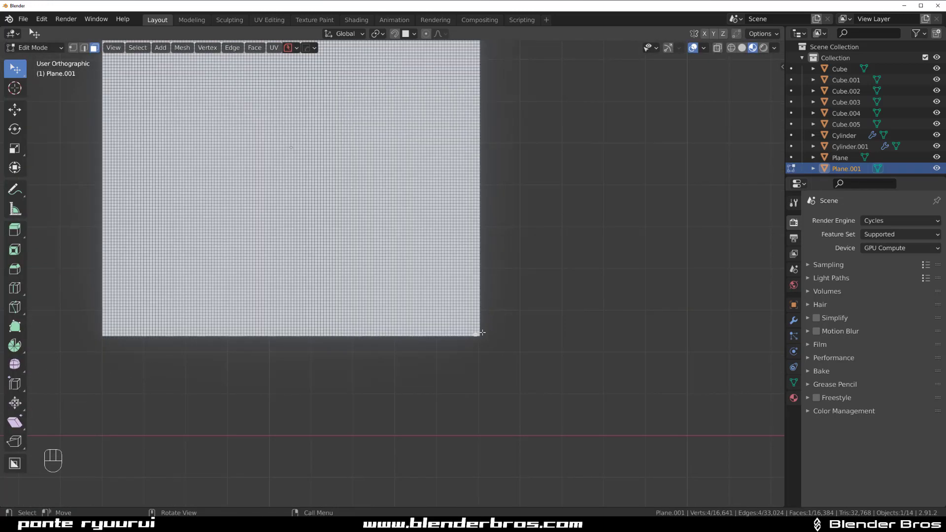
scroll(480, 334, "down", 4)
key("d")
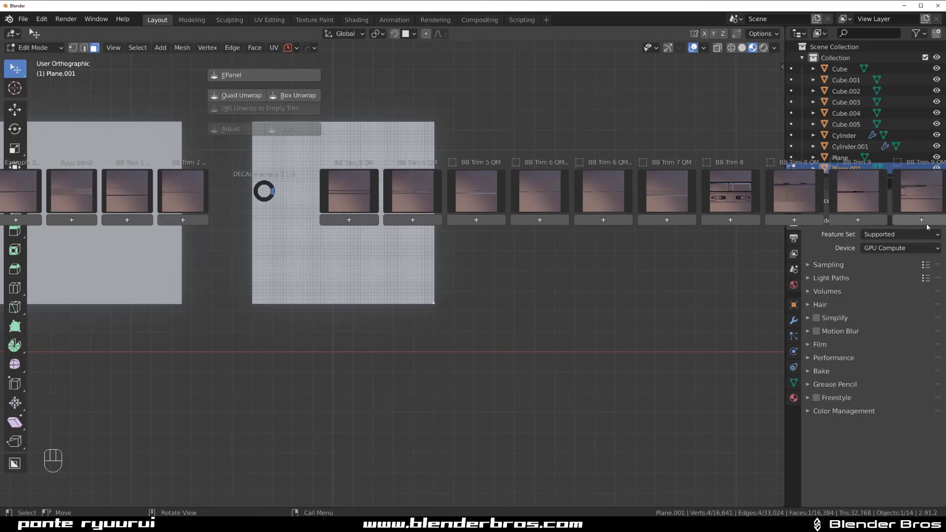
left_click(858, 220)
key("Tab")
- Select a corner face of the original dense plane, apply the yellow and dark-blue DECALmachine trim sheet, and return to Object Mode
left_click(329, 199)
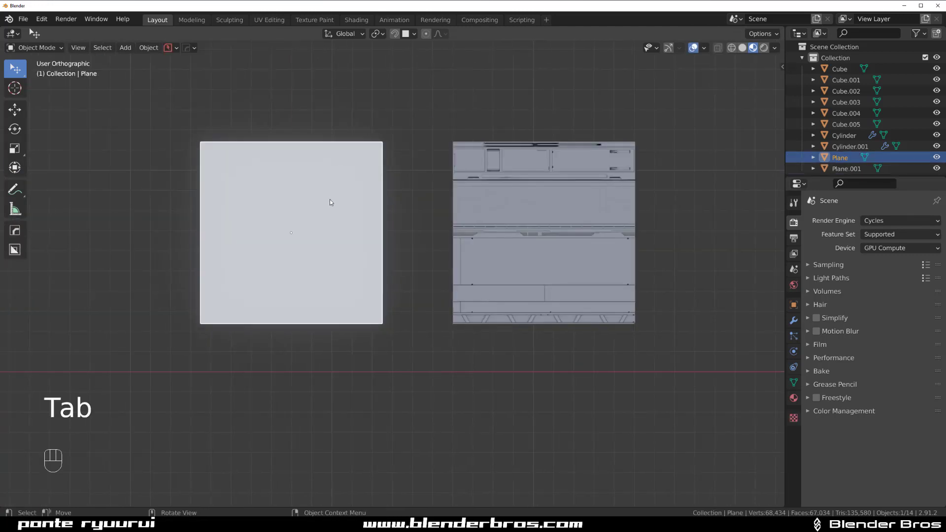
key("Tab")
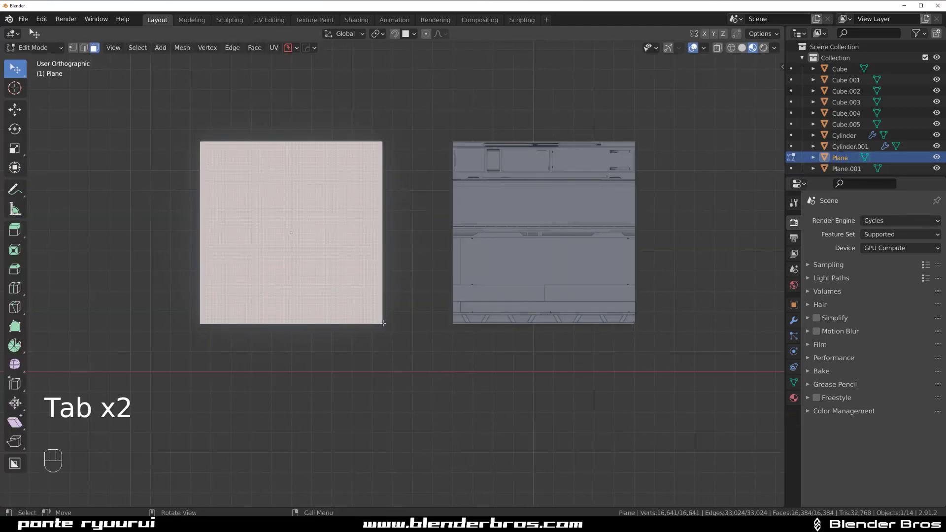
left_click(380, 323)
key("d")
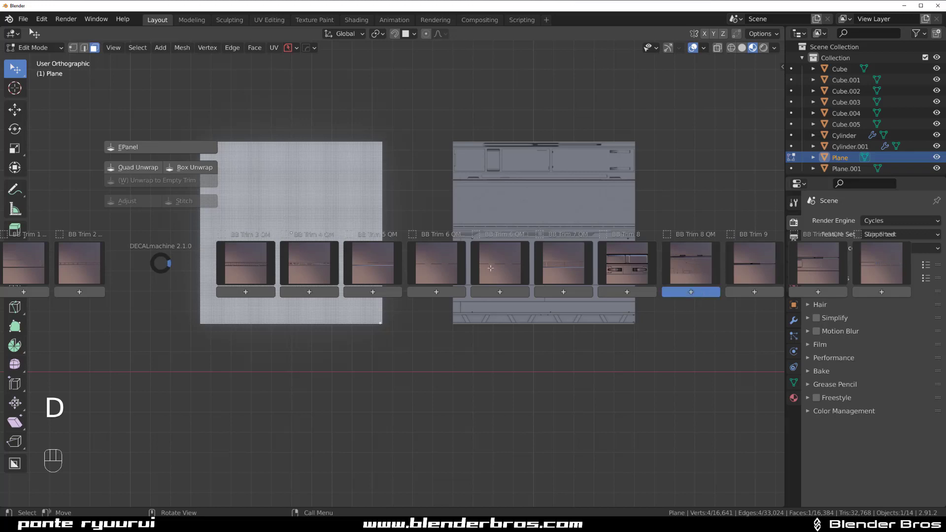
left_click(474, 268)
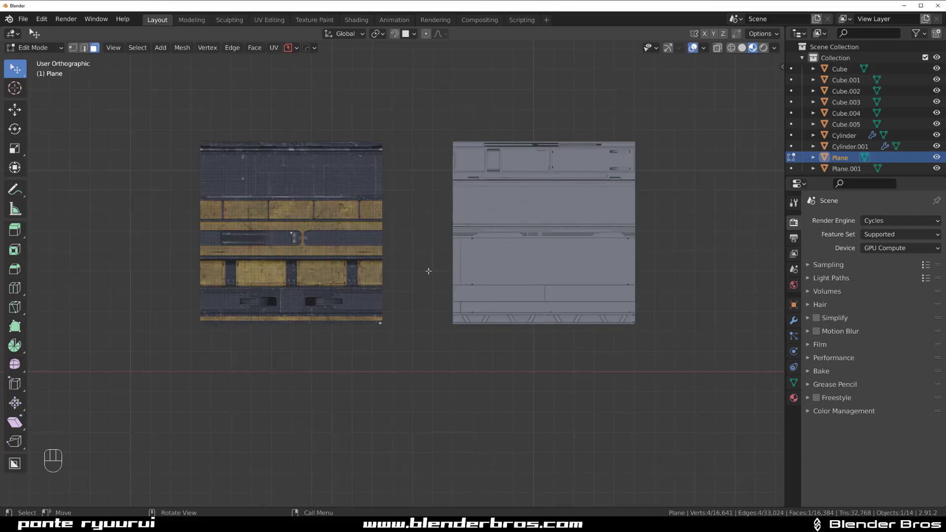
key("Tab")
- Compare the yellow and dark-blue trim sheet with the grey panelled one, inspecting the grey sheet's strips and panels
scroll(386, 152, "up", 4)
middle_click_drag(386, 153, 448, 298, "shift")
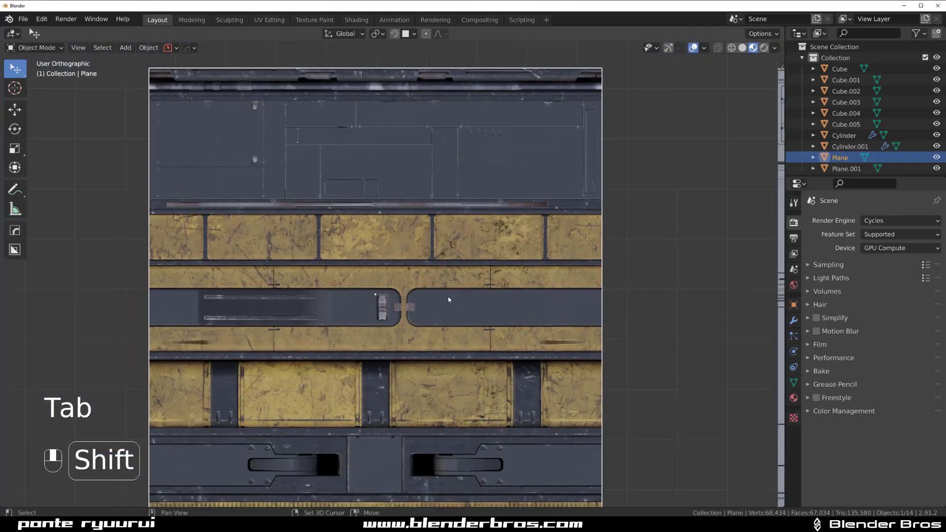
scroll(448, 297, "down", 2)
middle_click_drag(568, 239, 213, 266, "shift")
middle_click_drag(436, 356, 382, 247, "shift")
scroll(381, 245, "up", 1)
scroll(380, 246, "up", 5)
middle_click_drag(407, 171, 425, 393, "shift")
scroll(385, 217, "down", 3)
middle_click_drag(279, 183, 290, 222, "shift")
middle_click_drag(369, 384, 391, 222, "shift")
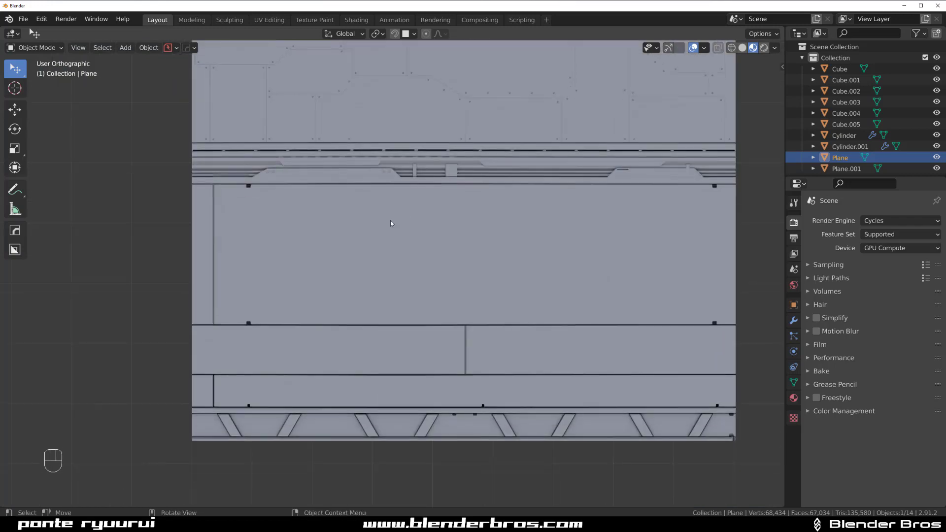
scroll(390, 221, "up", 1)
scroll(492, 249, "down", 1)
scroll(492, 250, "down", 4)
- Inspect the yellow and dark-blue trim sheet's strips from its upper edge down to the lower panels
middle_click_drag(203, 136, 614, 247, "shift")
scroll(513, 266, "up", 3)
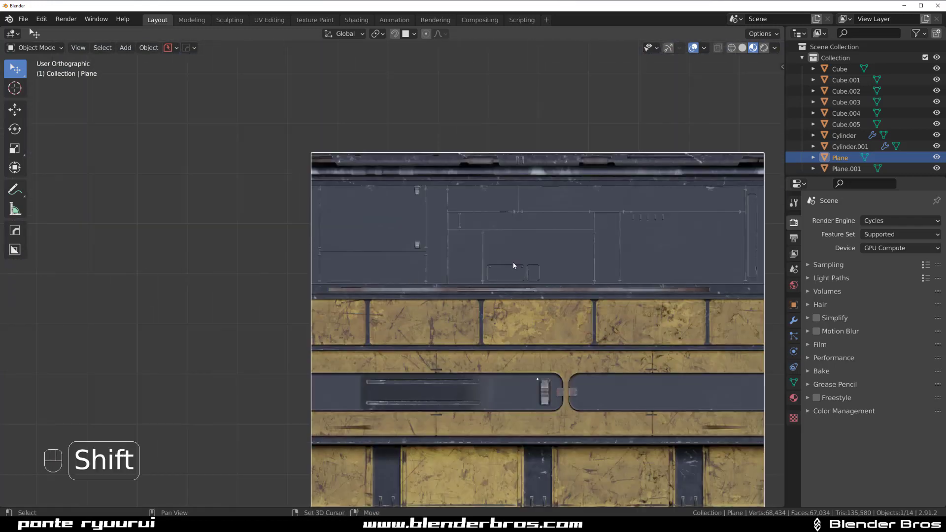
scroll(397, 268, "up", 3)
middle_click_drag(397, 268, 306, 295, "shift")
scroll(509, 279, "down", 4)
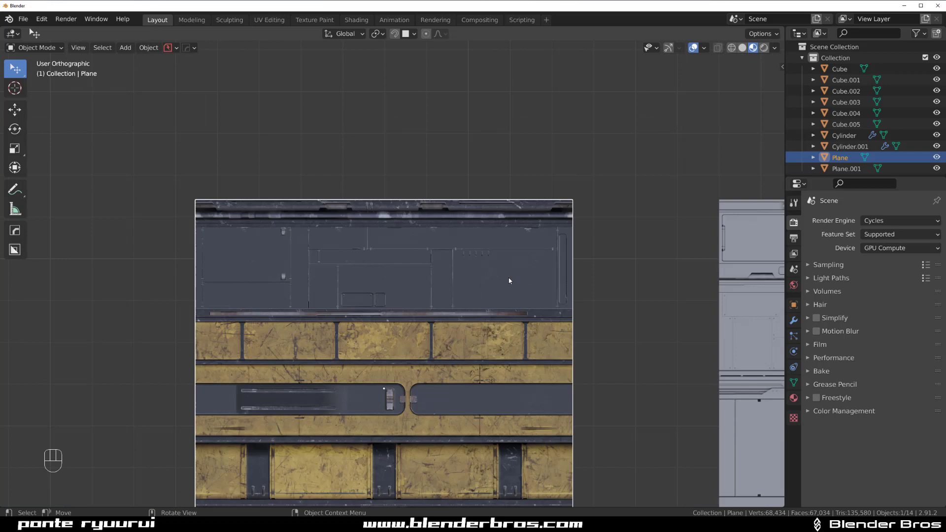
scroll(509, 279, "down", 2)
middle_click_drag(441, 250, 428, 123, "shift")
scroll(400, 194, "up", 4)
scroll(397, 205, "down", 1)
scroll(396, 205, "down", 5)
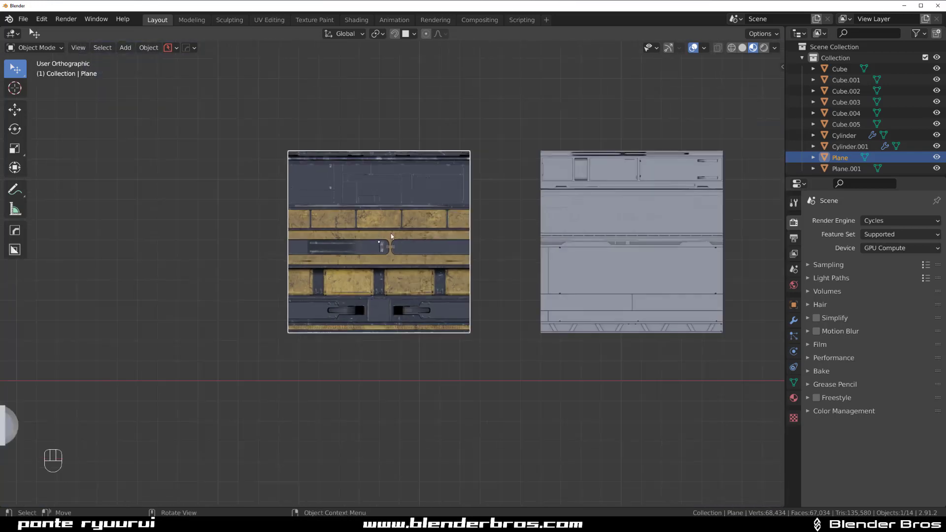
- Examine the seams, hatches and small details of the wide dark-blue panel section on the textured plane up close
middle_click_drag(345, 239, 430, 218, "shift")
middle_click_drag(440, 161, 363, 264, "shift")
scroll(262, 253, "up", 6)
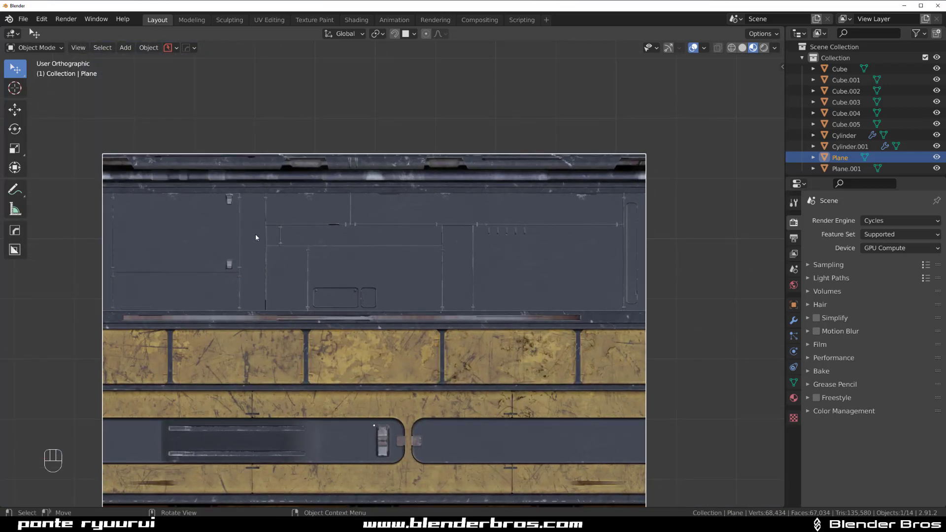
scroll(255, 238, "up", 3)
scroll(247, 264, "up", 2)
middle_click_drag(256, 243, 366, 254, "shift")
middle_click_drag(611, 292, 368, 253, "shift")
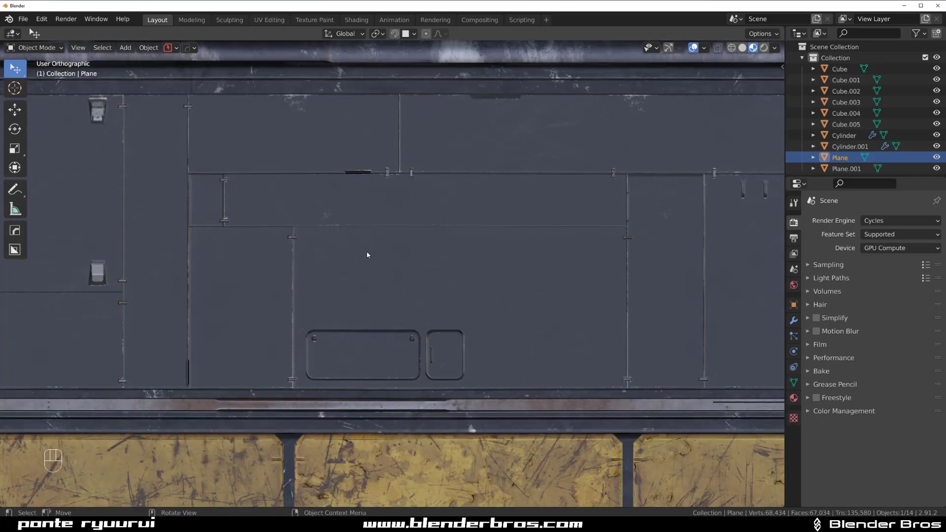
scroll(369, 227, "down", 2)
scroll(370, 220, "up", 2)
middle_click_drag(595, 273, 354, 329, "shift")
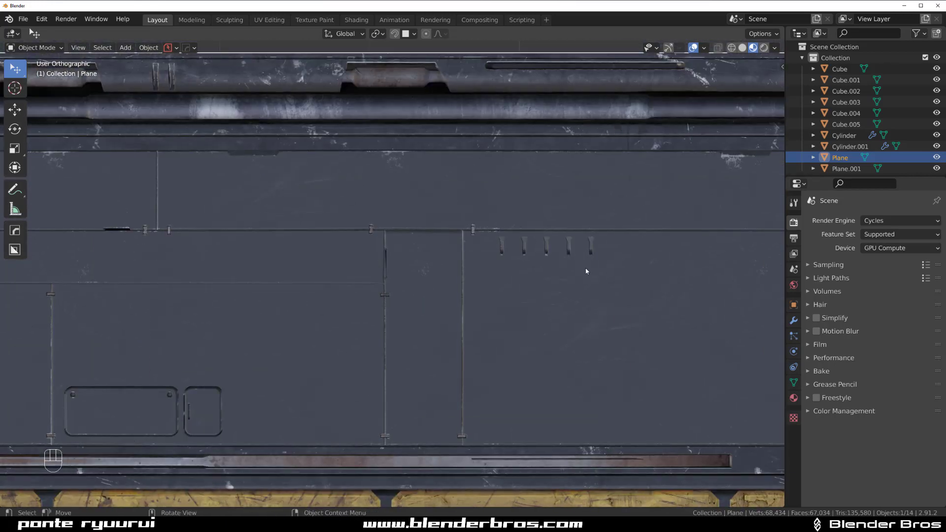
scroll(586, 271, "down", 3)
scroll(390, 257, "up", 3)
middle_click_drag(459, 268, 442, 223, "shift")
scroll(358, 340, "down", 3)
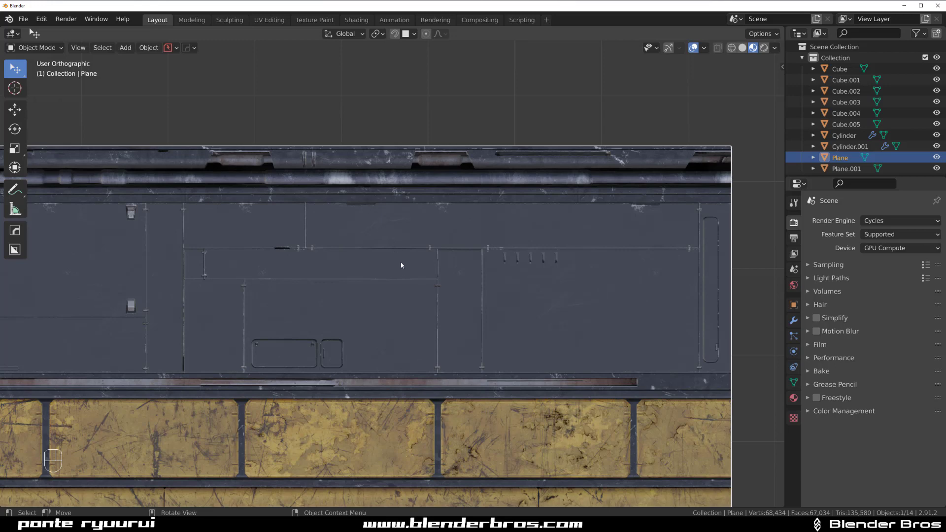
scroll(401, 259, "down", 3)
scroll(404, 268, "up", 5)
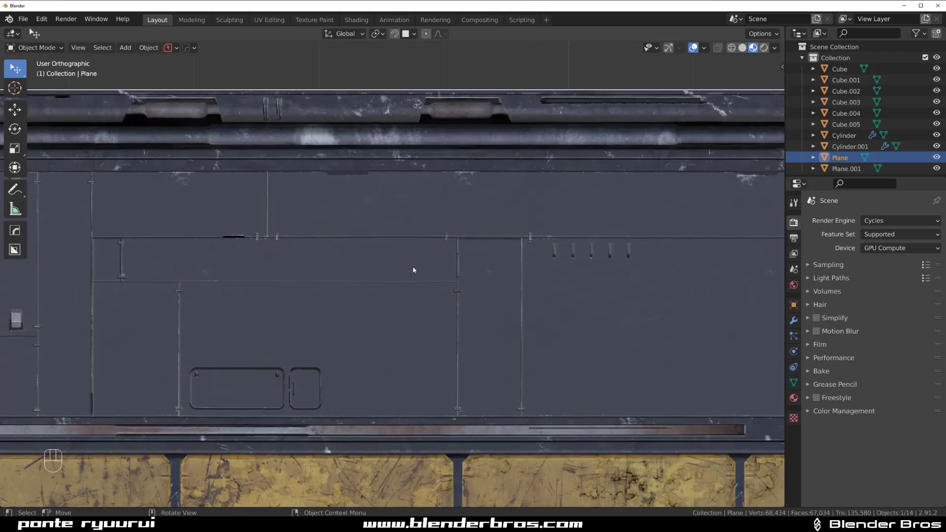
scroll(413, 267, "down", 5)
middle_click_drag(471, 424, 397, 295, "shift")
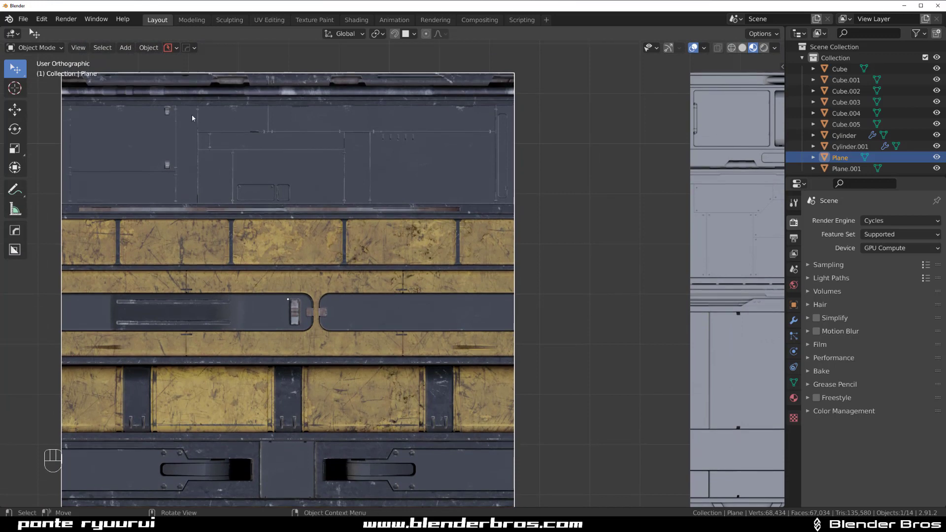
- Examine the panel lines and bolts in the grey trim sheet's large panel section up close
scroll(647, 257, "down", 3)
middle_click_drag(646, 253, 567, 347, "shift")
scroll(183, 185, "up", 4)
scroll(469, 291, "up", 4)
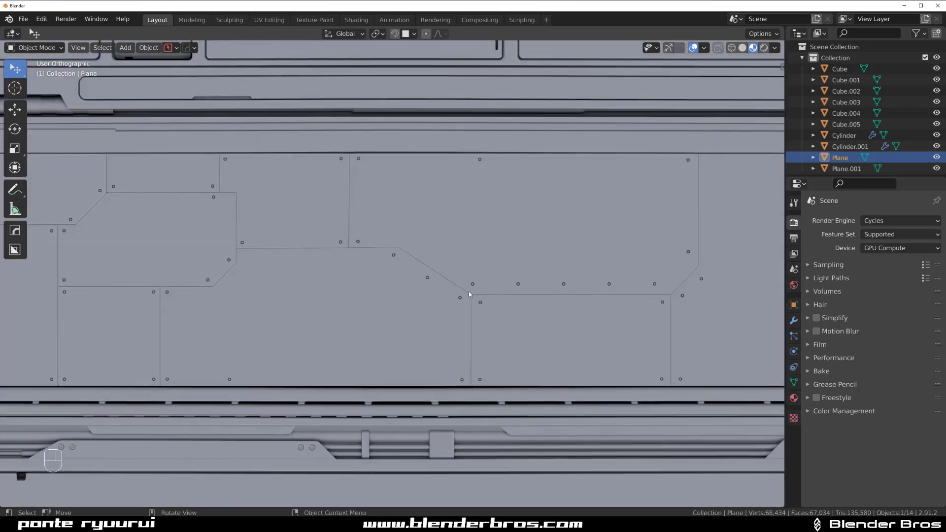
scroll(444, 264, "up", 3)
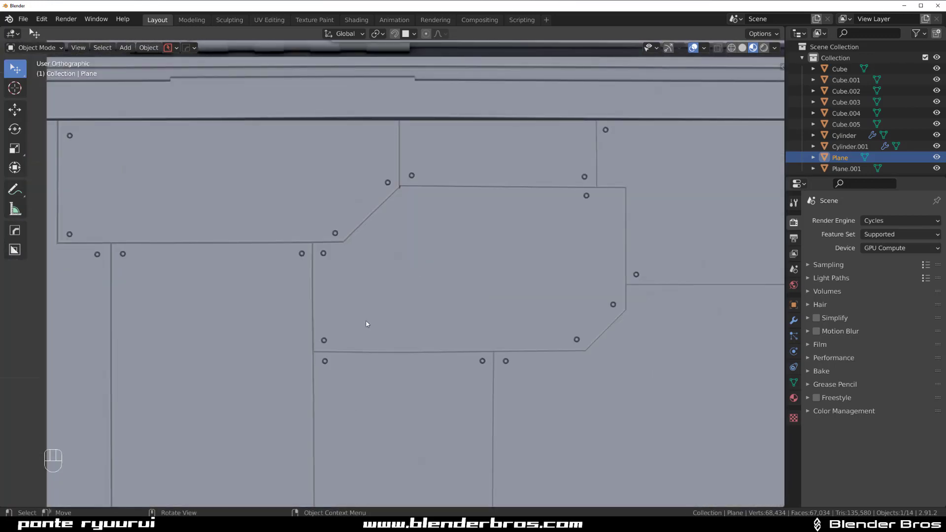
scroll(370, 324, "down", 3)
middle_click_drag(370, 324, 388, 207, "shift")
scroll(380, 324, "down", 8)
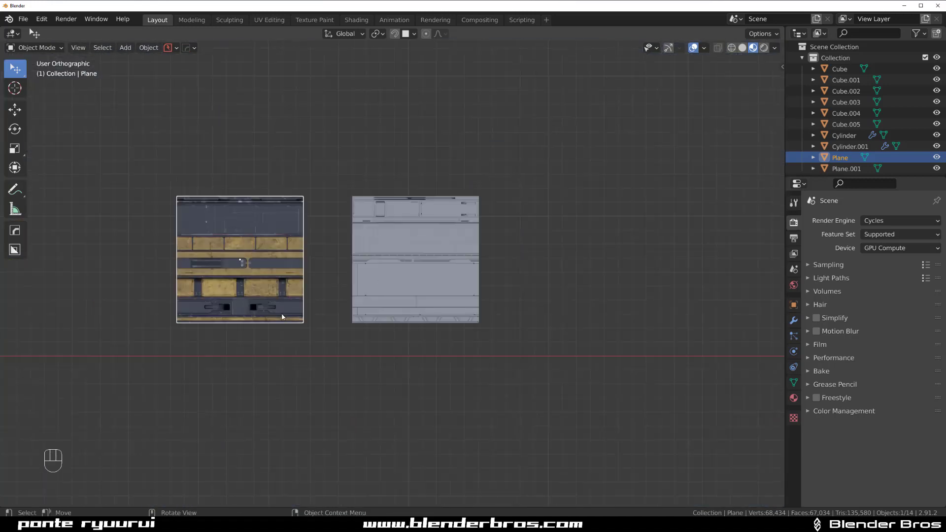
- Switch to an angled perspective view showing both trim sheet planes together with the cables
middle_click_drag(238, 263, 512, 263, "shift")
scroll(513, 263, "down", 3)
middle_click_drag(312, 289, 317, 243)
key("KP_5")
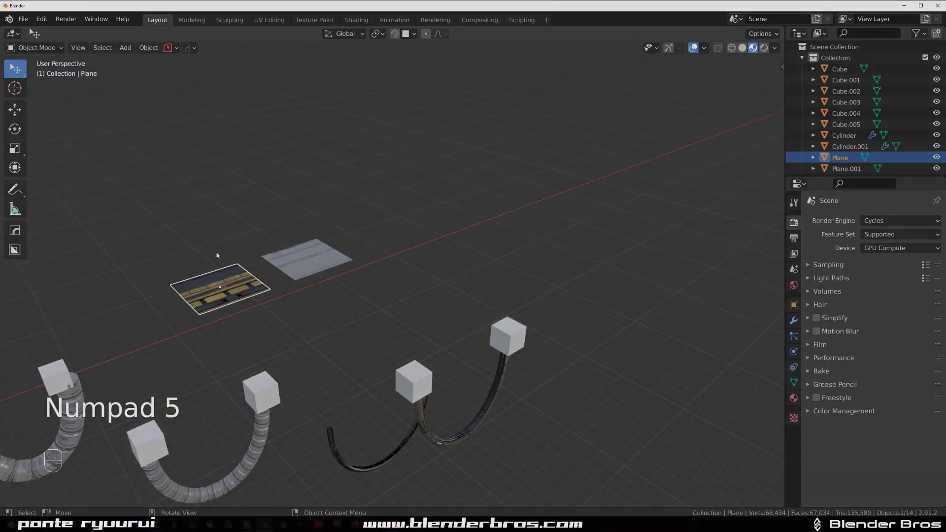